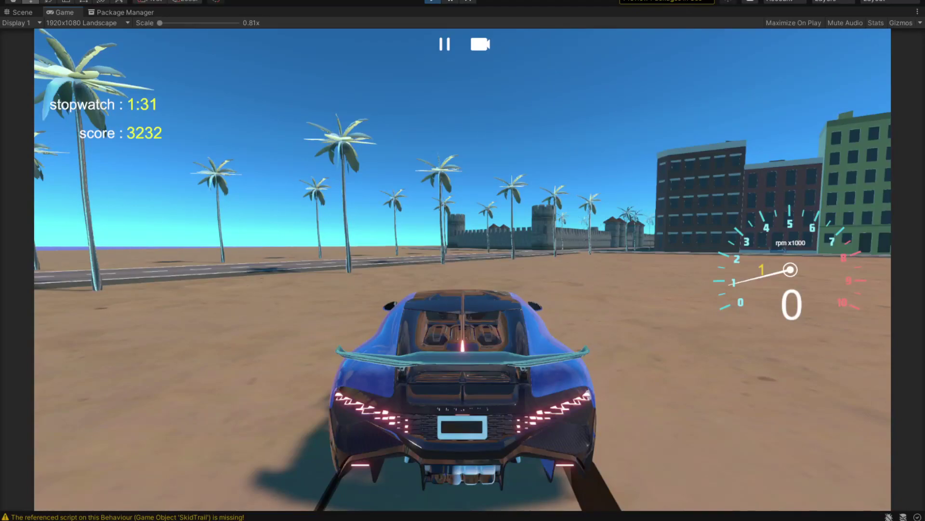
Drive and drift the car in Play mode to demo the big white tyre smoke
key("w")
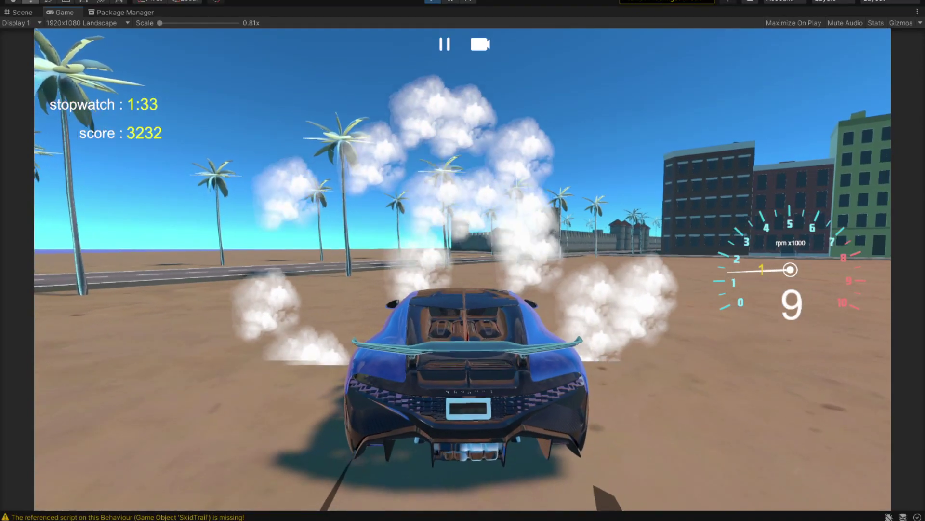
key("d")
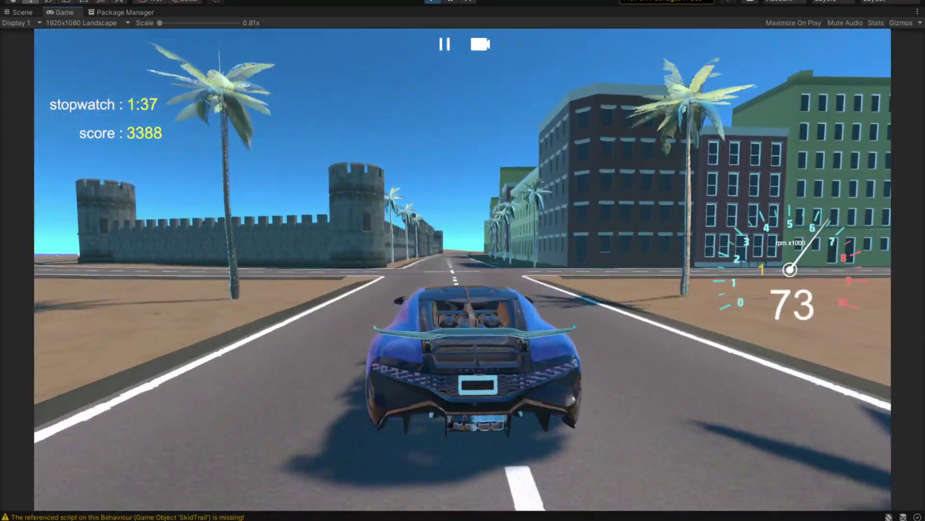
key("space")
key("a")
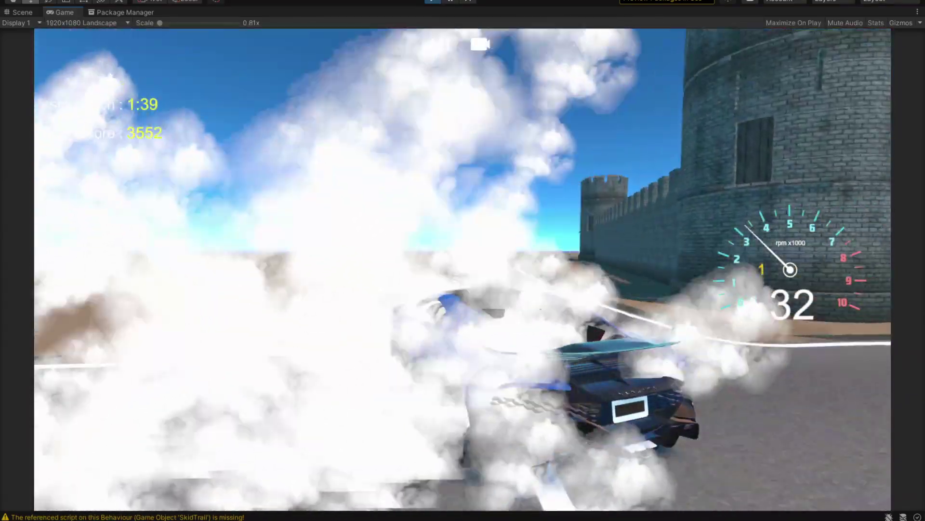
key("w")
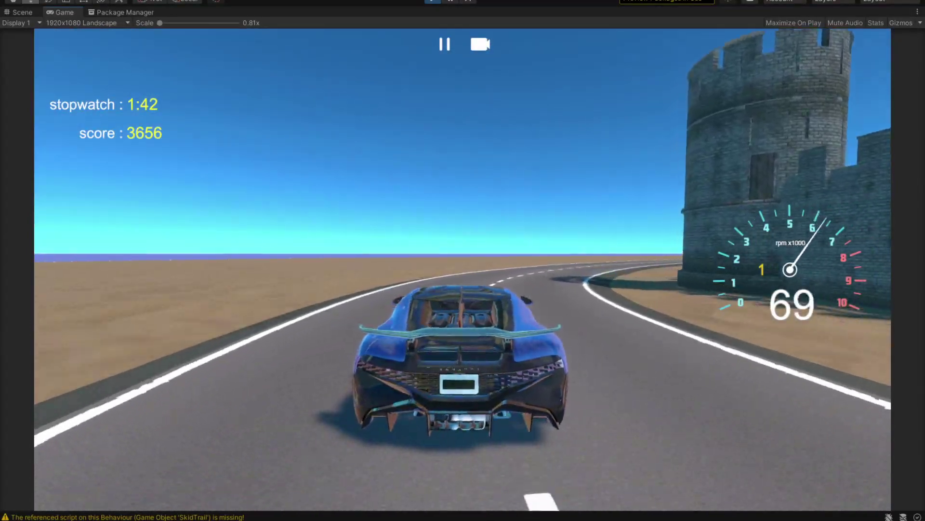
key("space")
key("w")
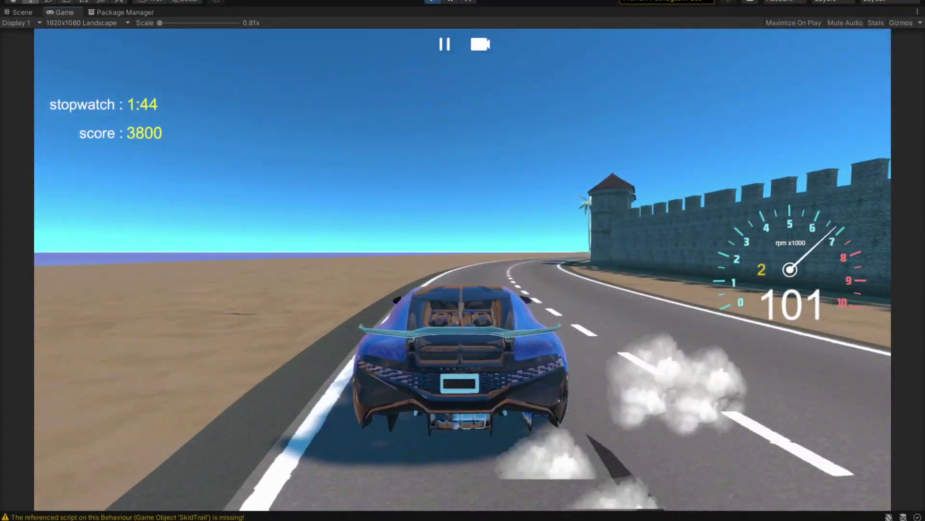
key("d")
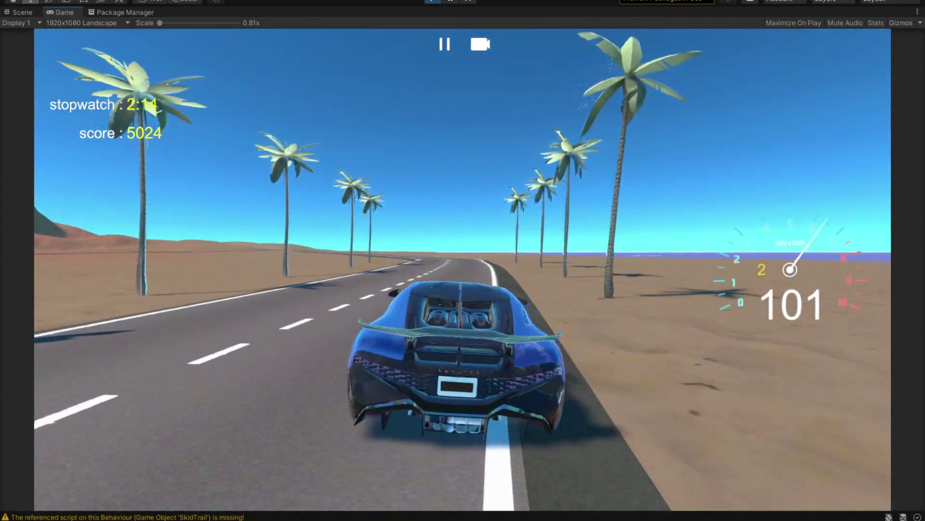
key("a")
key("space")
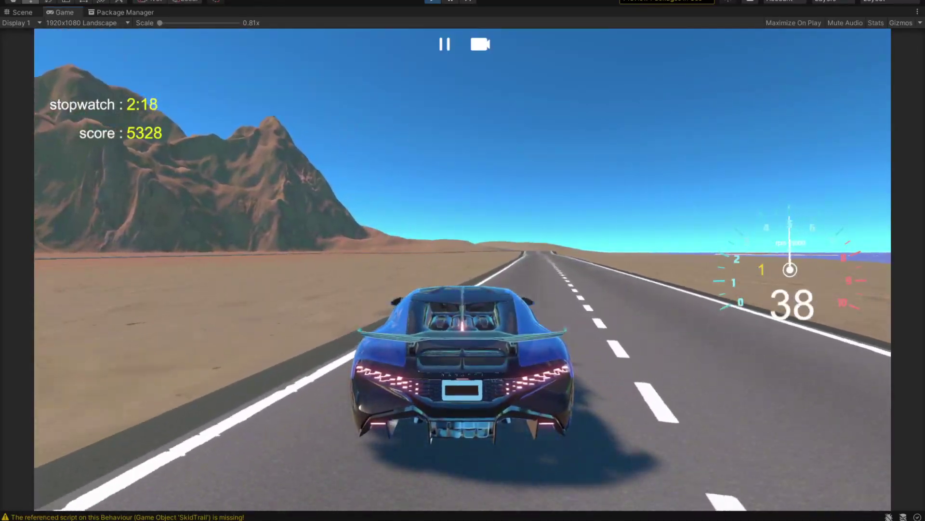
key("a")
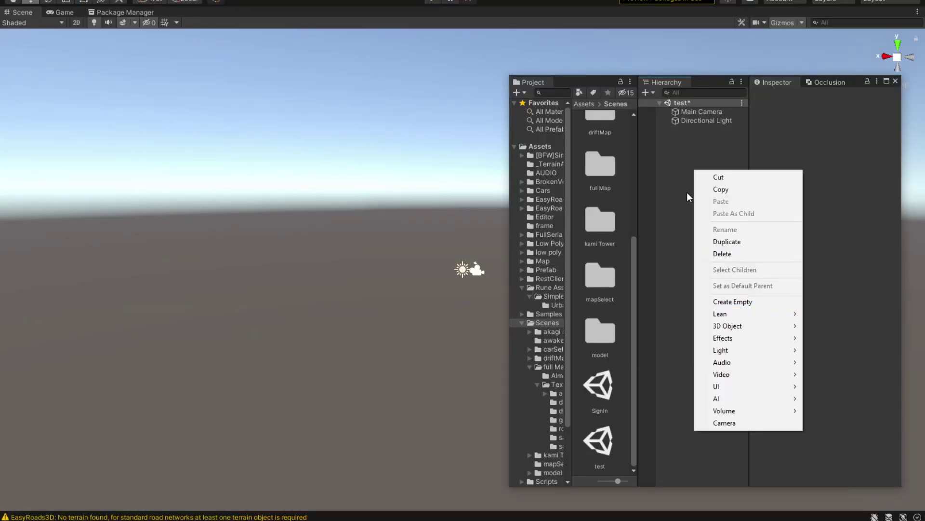
Create an empty object in the Hierarchy and reset its Transform to the origin
left_click(705, 90)
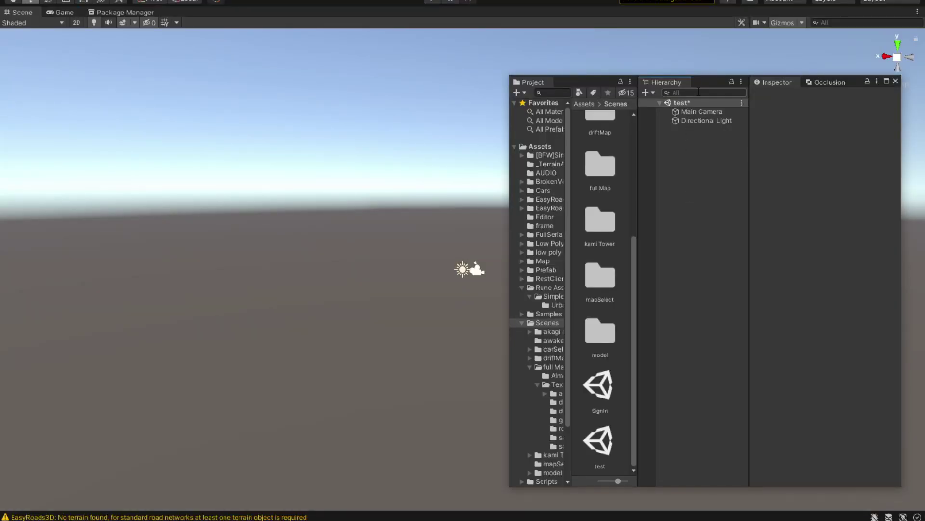
mouse_move(705, 91)
left_mouse_down()
mouse_move(332, 146)
mouse_move(0, 124)
left_mouse_up()
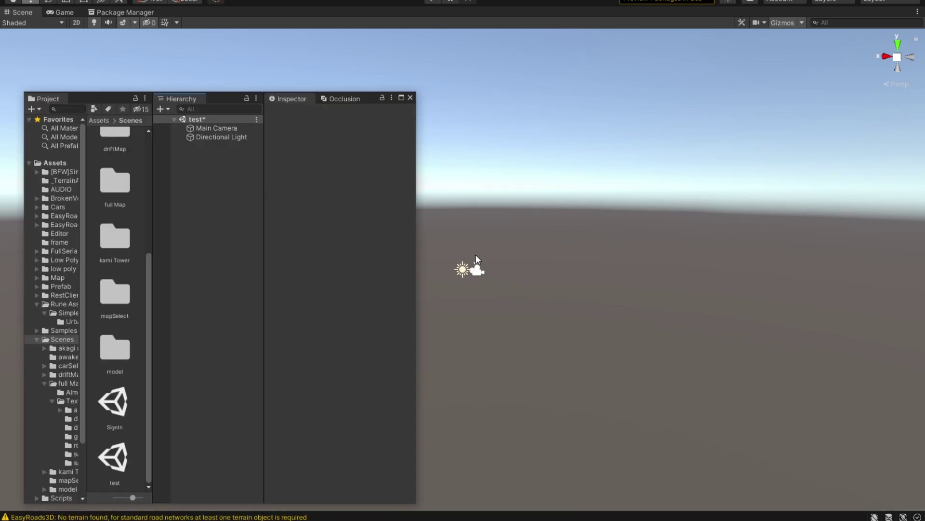
right_click(221, 224)
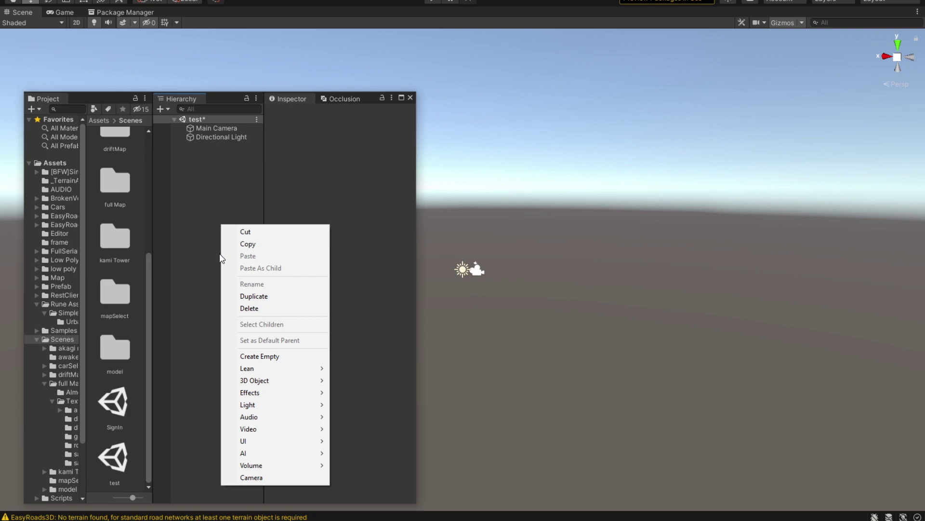
left_click(282, 364)
left_click(409, 142)
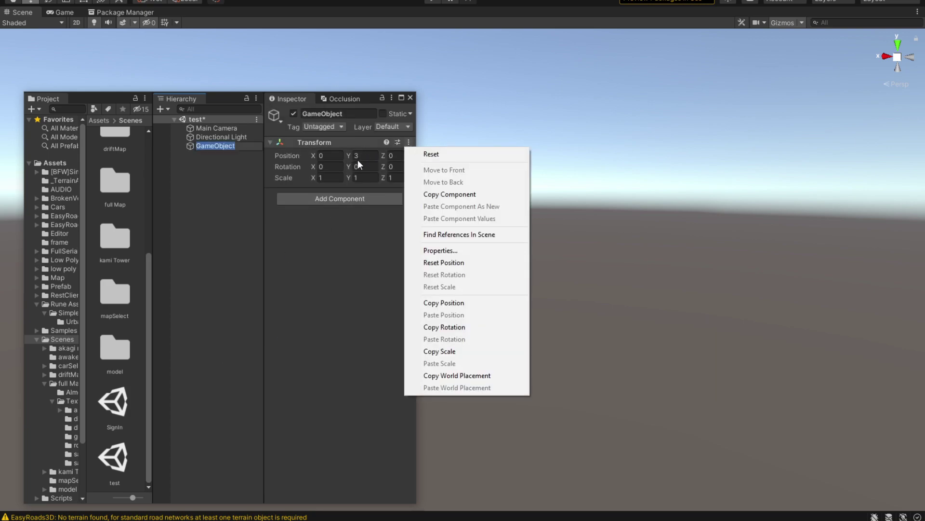
left_click(432, 153)
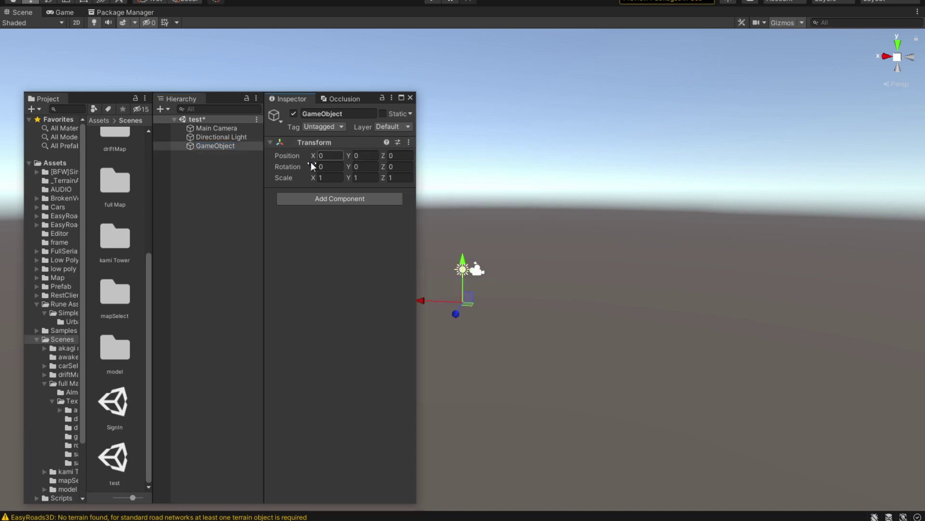
Rename the new empty object to tireSmoke
right_click_drag(487, 273, 488, 239)
left_click(349, 112)
type("tireSmoke")
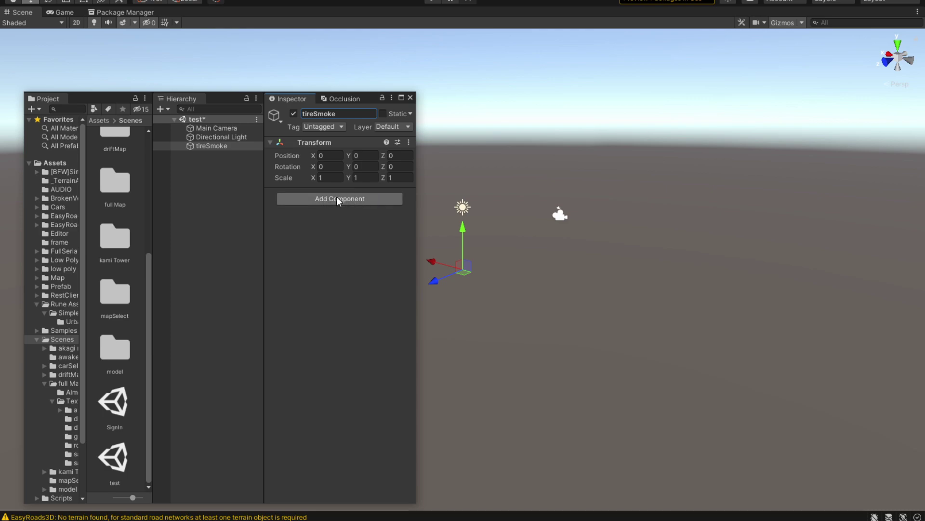
left_click(336, 196)
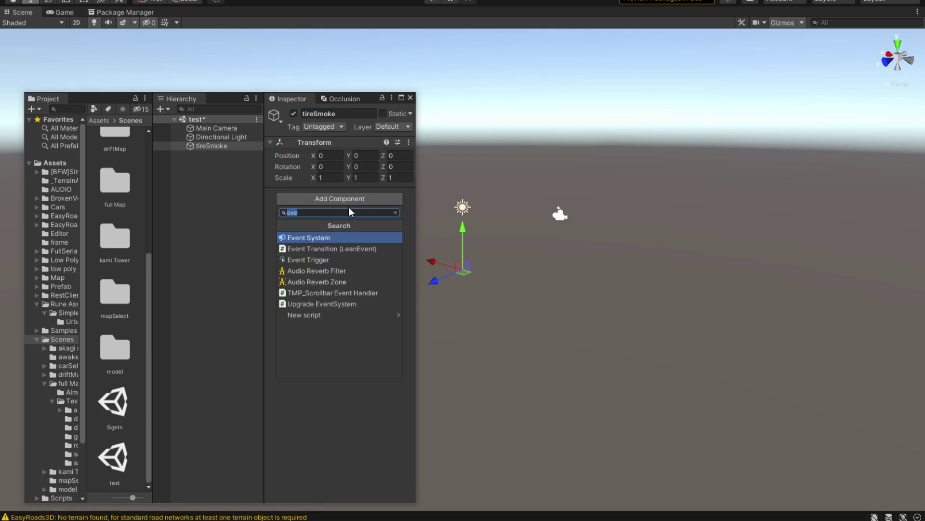
type("par")
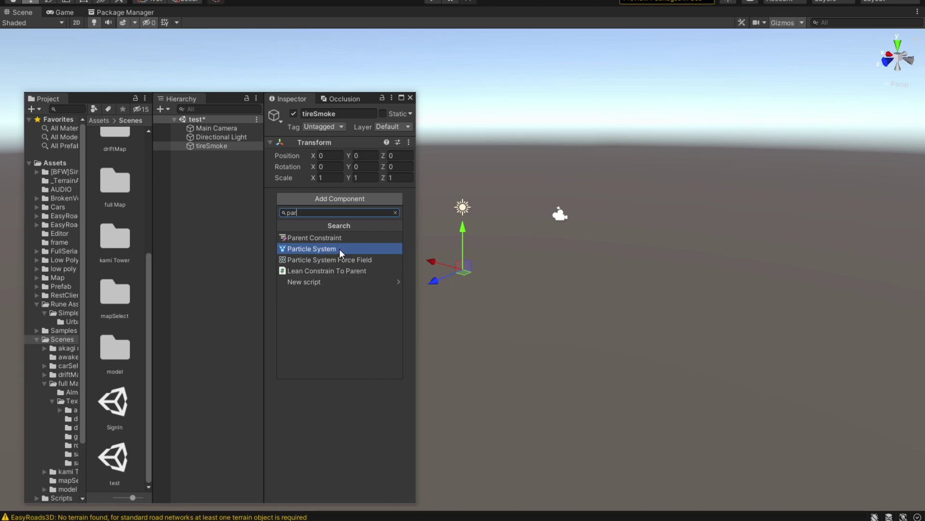
Add a Particle System to tireSmoke, adjust its Gravity Modifier, and expand the Renderer module
left_click(326, 250)
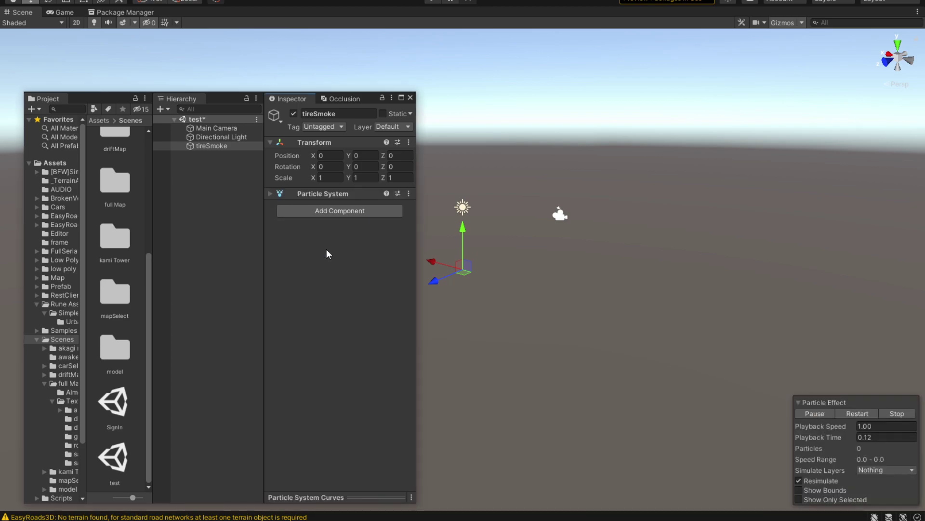
mouse_move(470, 275)
left_mouse_down("alt")
mouse_move(508, 244)
mouse_move(399, 271)
mouse_move(483, 274)
left_mouse_up("alt")
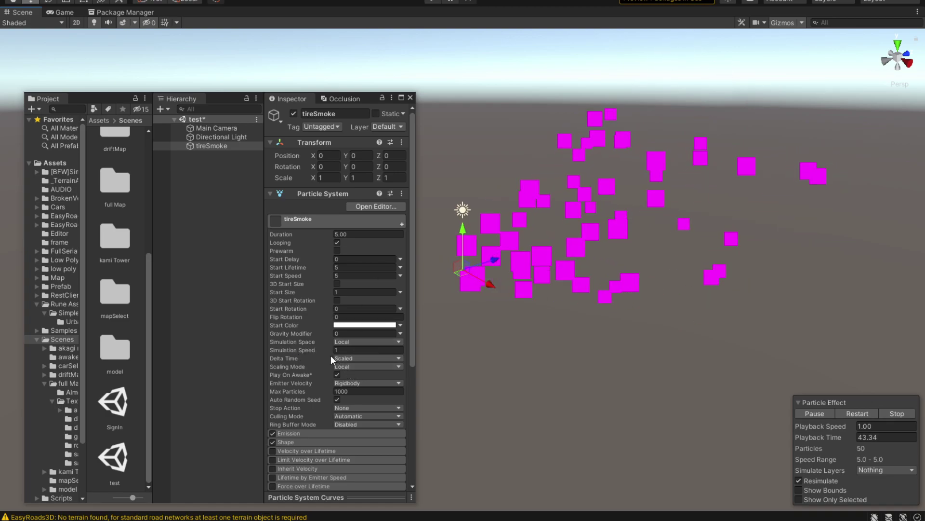
mouse_move(329, 333)
left_mouse_down()
mouse_move(344, 333)
mouse_move(313, 331)
left_mouse_up()
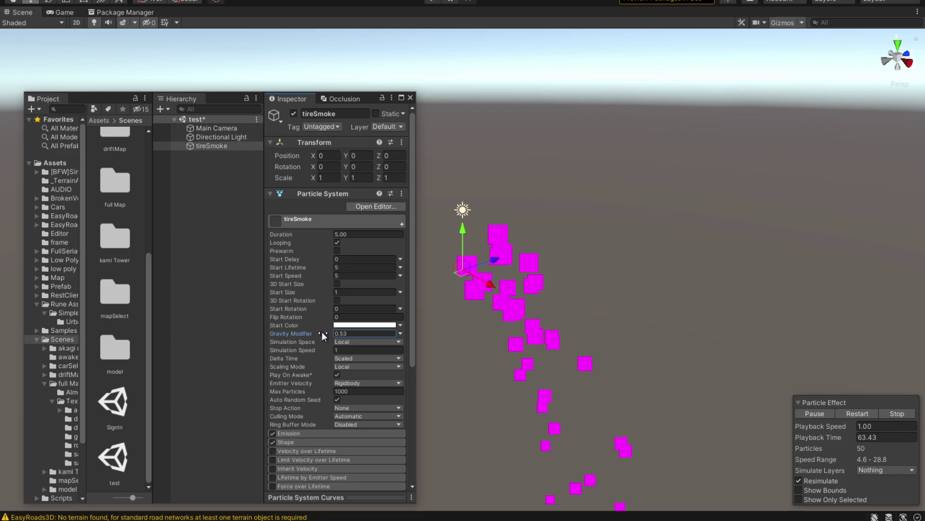
left_click_drag(313, 330, 315, 332)
left_click(319, 221)
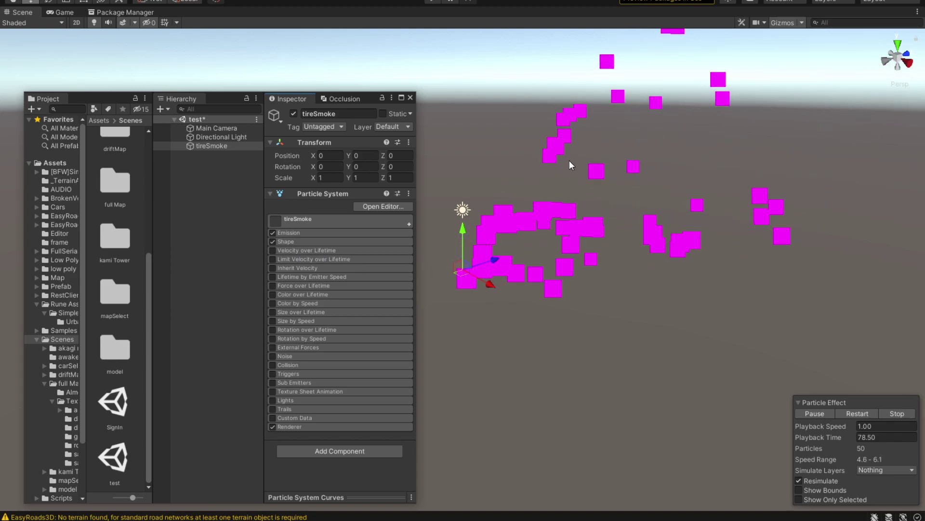
left_click(347, 426)
scroll(350, 394, "down", 5)
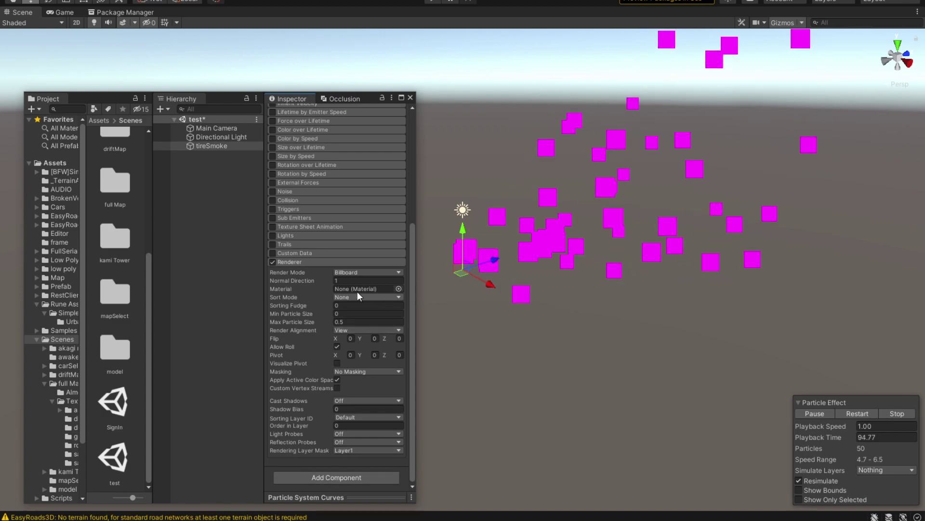
Close the component search and create a new material showing its Particles shader options
left_click(337, 477)
type("par")
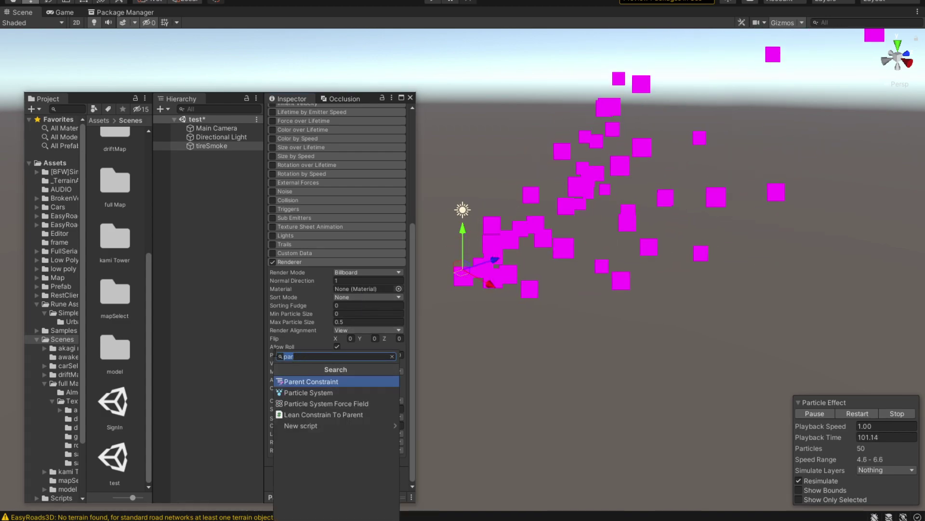
left_click(391, 356)
left_click(221, 278)
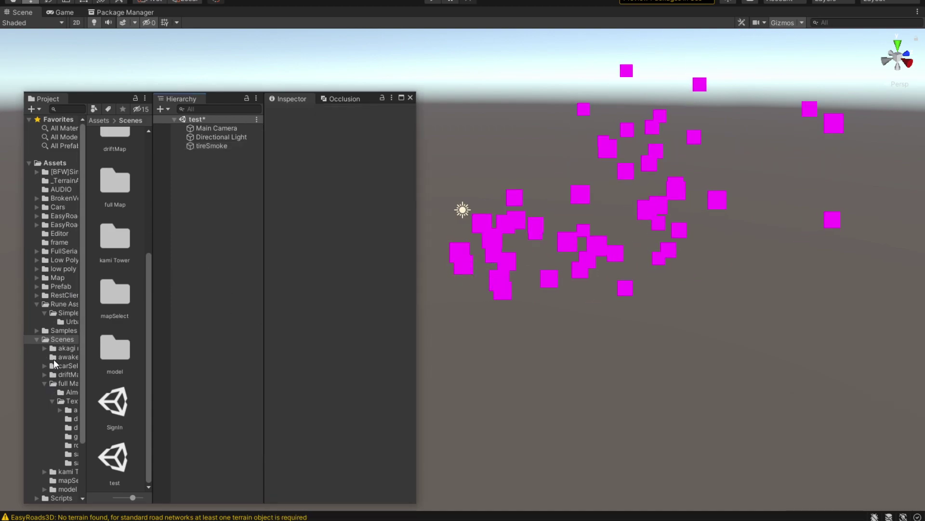
left_click(36, 339)
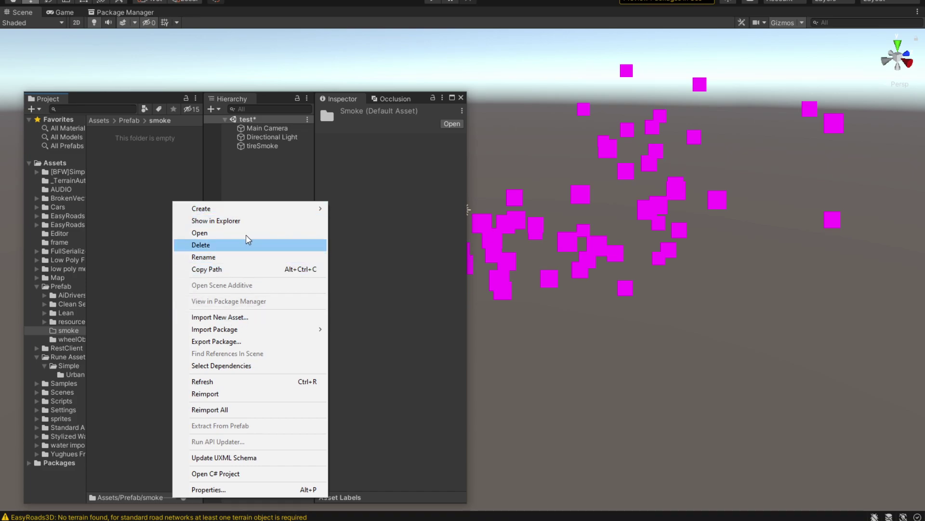
mouse_move(246, 209)
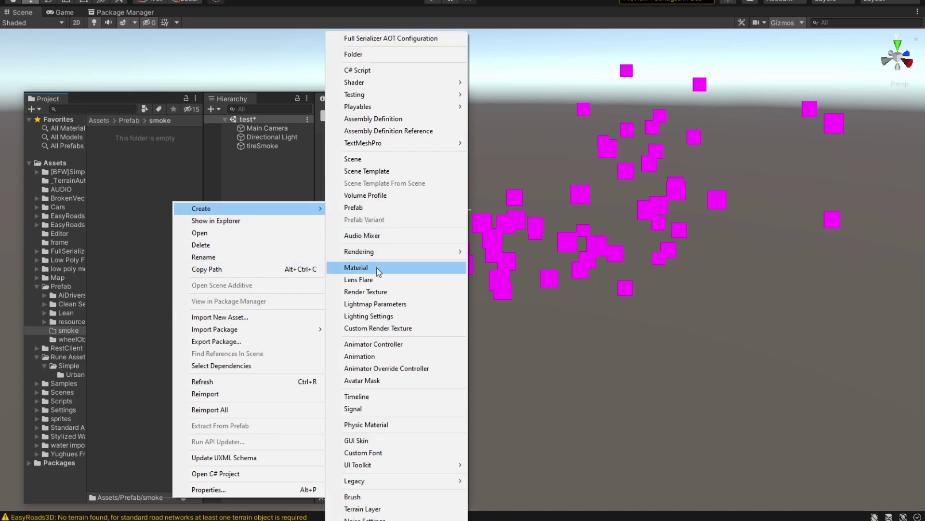
left_click(377, 272)
left_click(407, 127)
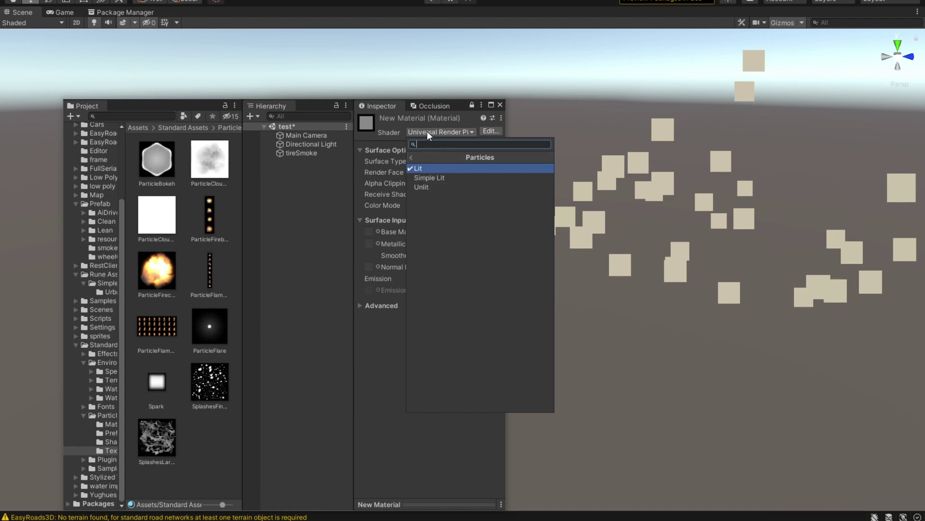
Set the smoke material to Particles Lit with the ParticleCloud base map and Alpha Clipping on
left_click(437, 170)
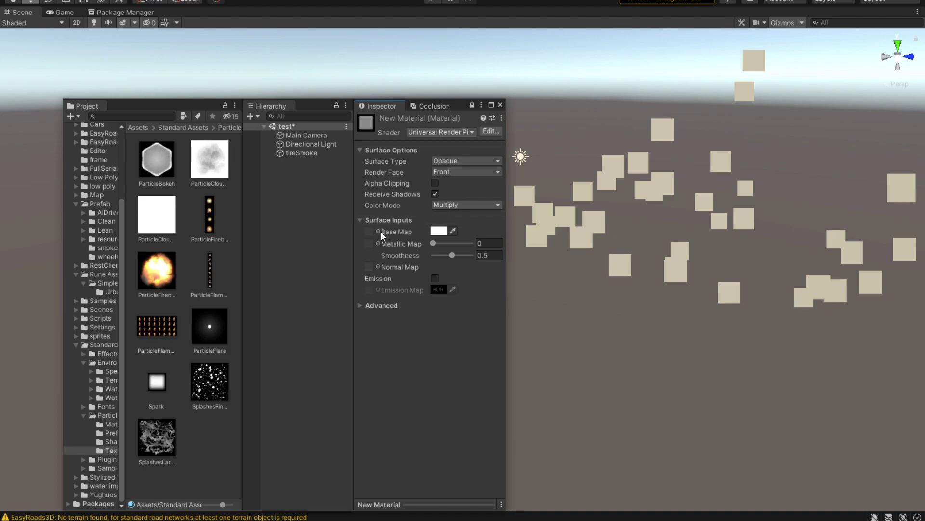
mouse_move(218, 159)
left_mouse_down()
mouse_move(198, 156)
mouse_move(321, 245)
mouse_move(370, 231)
left_mouse_up()
right_click_drag(624, 209, 591, 160)
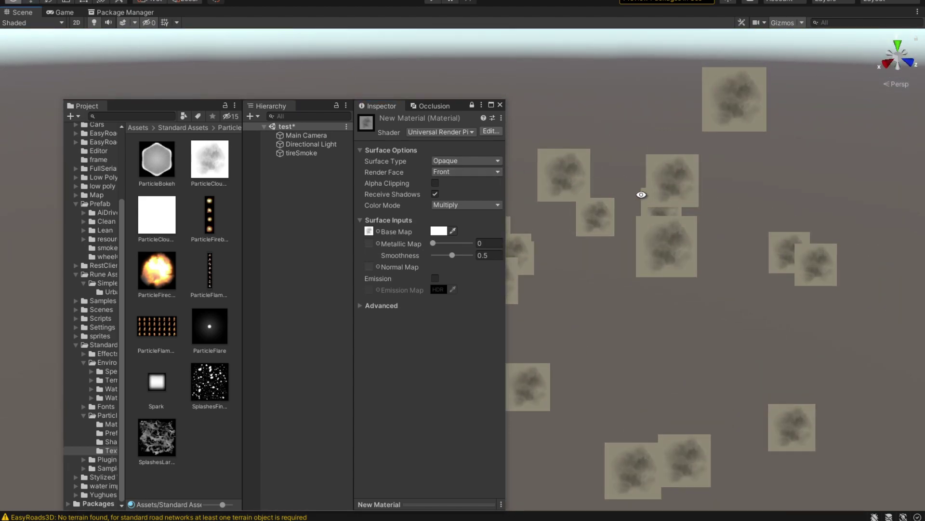
right_click_drag(591, 159, 641, 188)
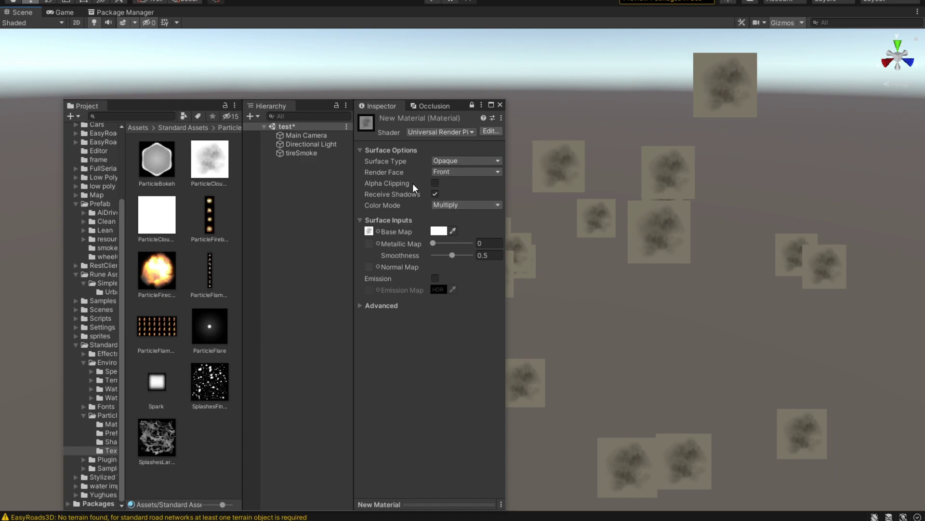
left_click(434, 183)
mouse_move(648, 201)
right_mouse_down()
mouse_move(557, 237)
mouse_move(627, 192)
mouse_move(695, 215)
right_mouse_up()
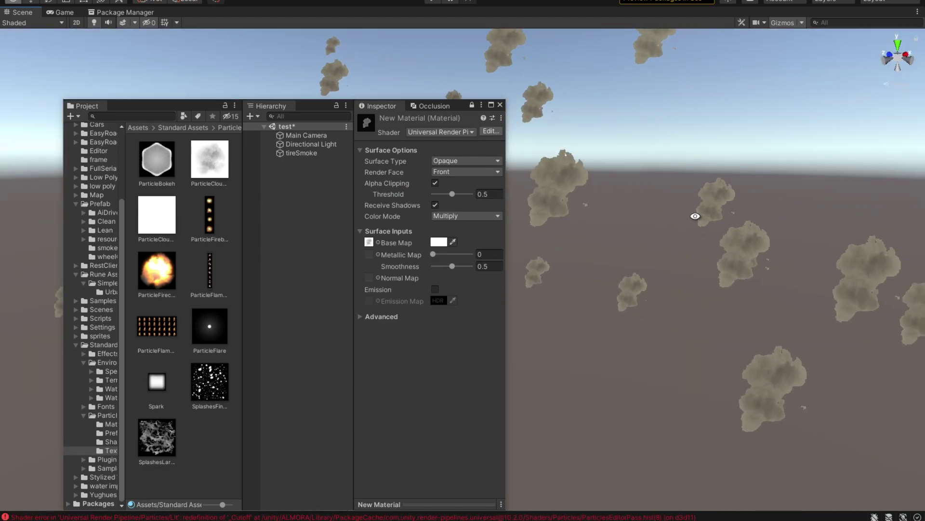
mouse_move(696, 216)
right_mouse_down()
mouse_move(875, 294)
mouse_move(907, 249)
mouse_move(678, 211)
right_mouse_up()
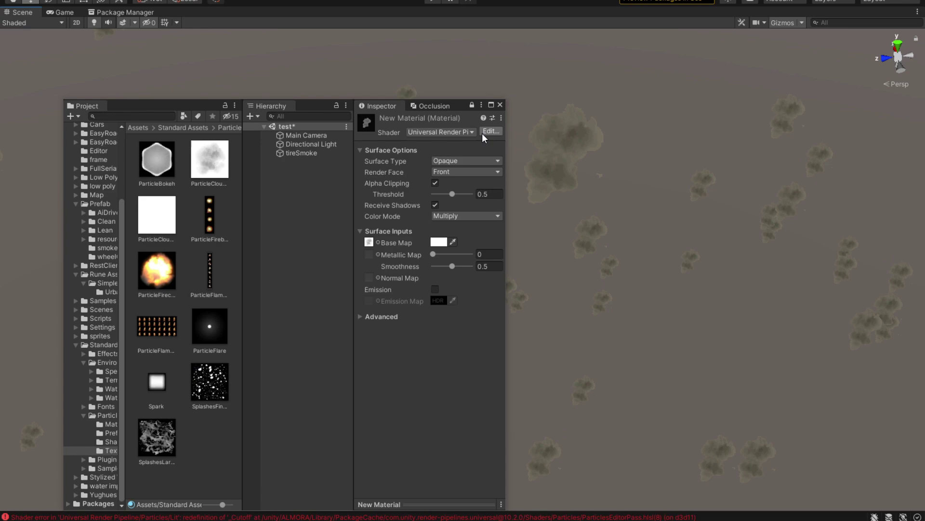
Switch the smoke material to URP 2D Sprite-Lit-Default with the cloud texture as Diffuse
left_click(441, 133)
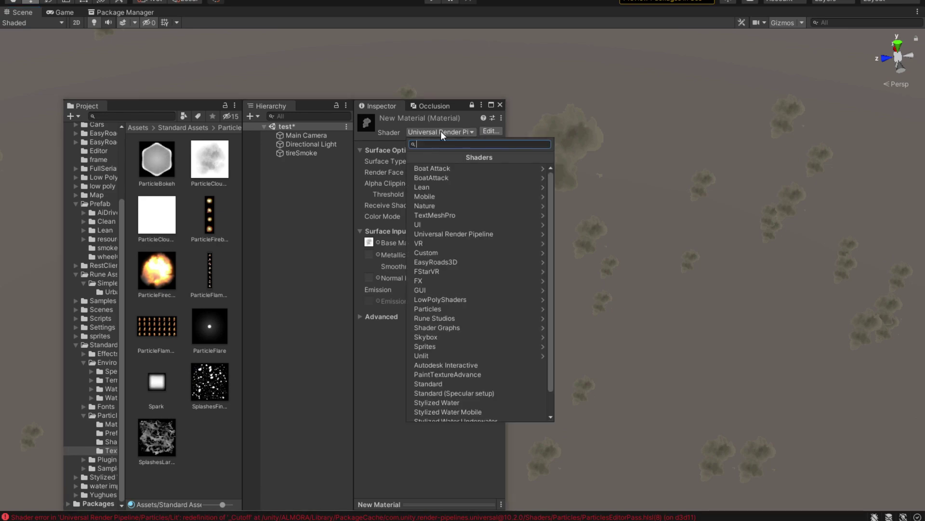
left_click(489, 233)
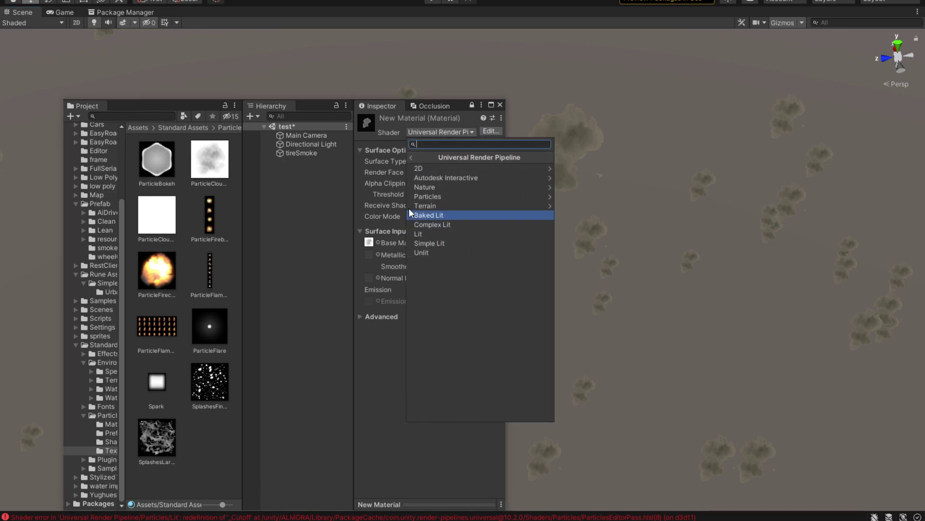
left_click(418, 168)
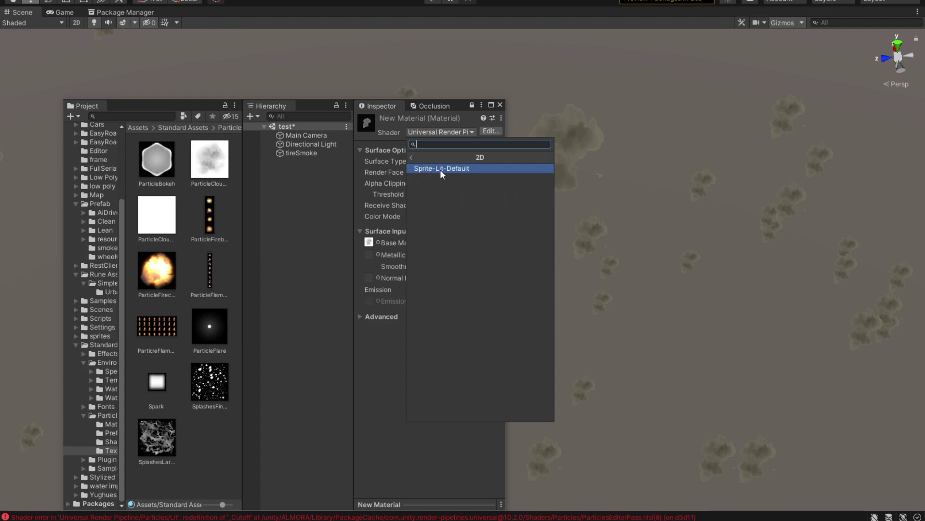
left_click(440, 169)
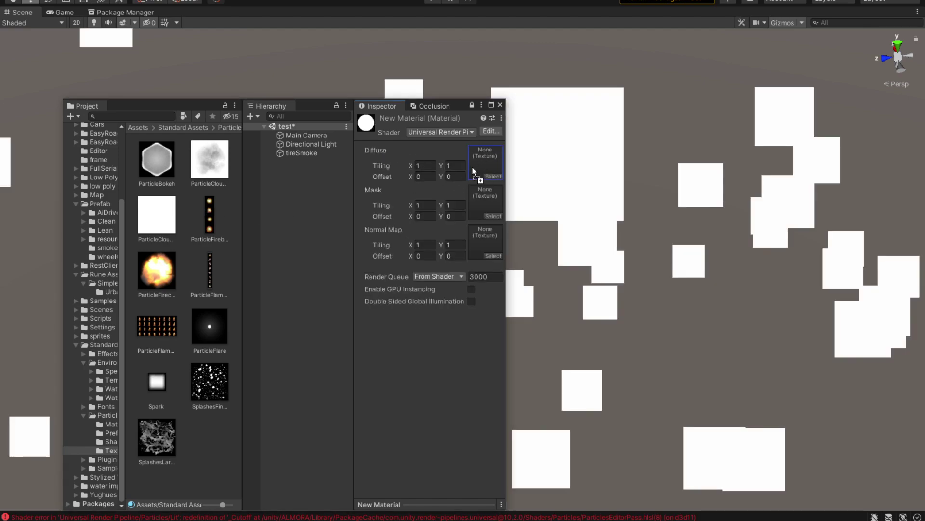
left_click_drag(475, 171, 475, 171)
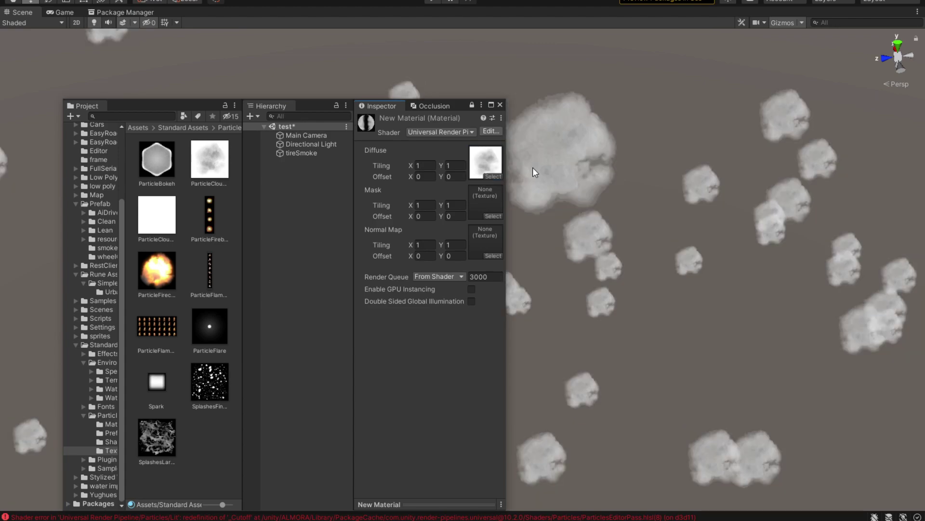
Select tireSmoke and frame it in the Scene view to inspect the cloud puffs
mouse_move(533, 167)
right_mouse_down()
mouse_move(611, 234)
mouse_move(630, 180)
right_mouse_up()
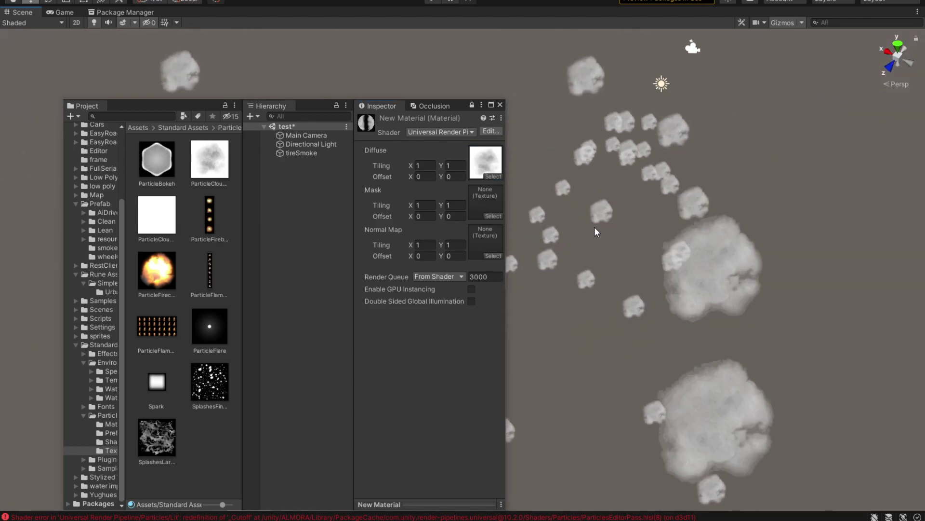
right_click_drag(596, 231, 762, 302)
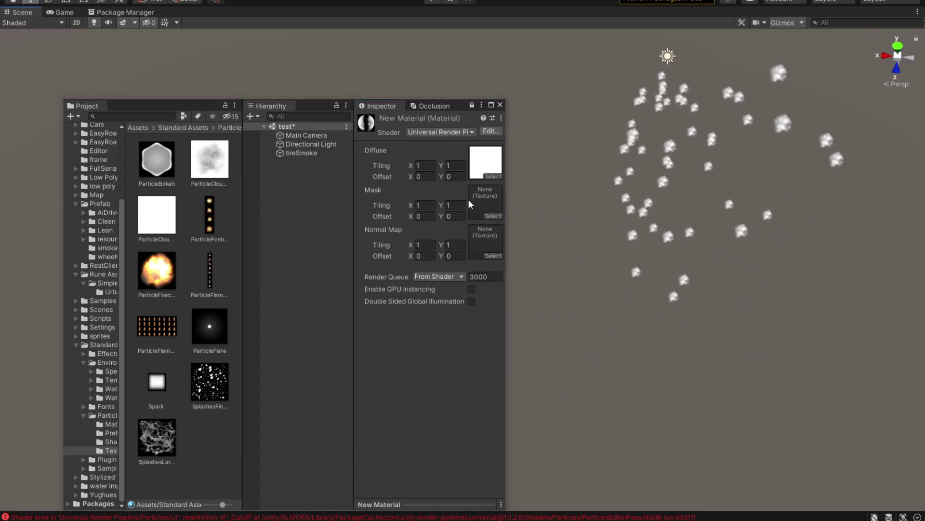
left_click(301, 153)
middle_click_drag(629, 182, 614, 195)
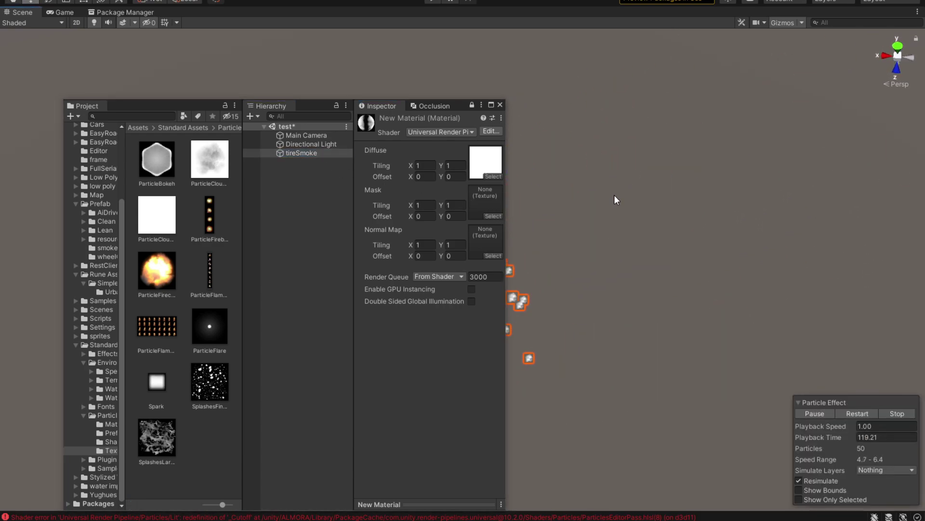
right_click_drag(584, 227, 600, 213)
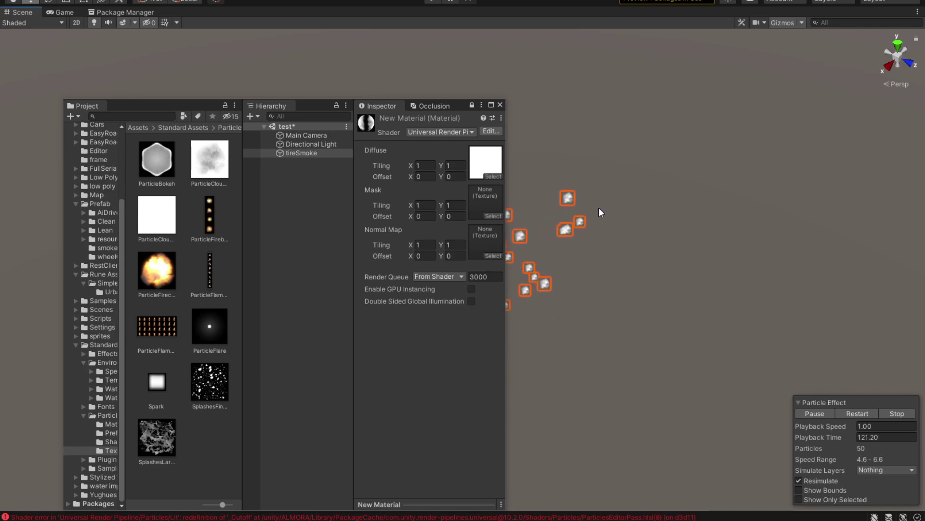
double_click(302, 154)
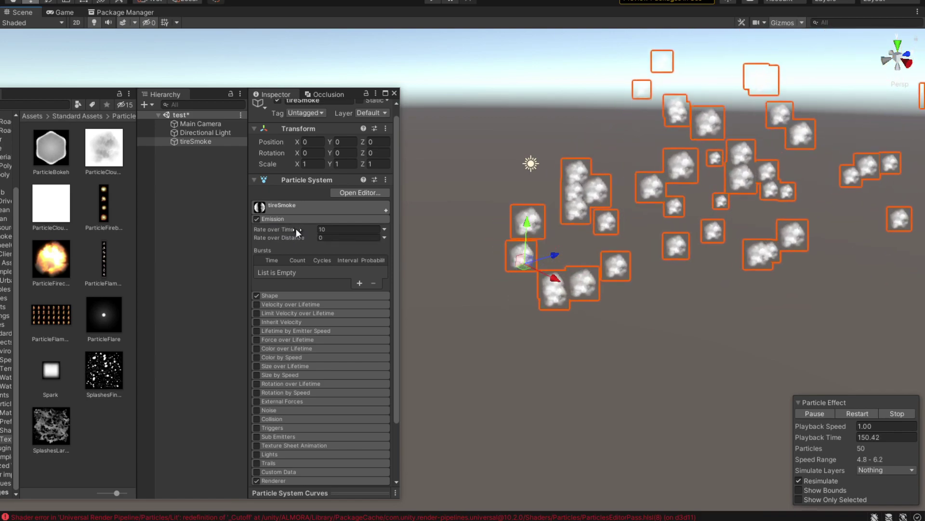
Raise tireSmoke's Emission Rate over Time from 10 to about 80
left_click_drag(303, 228, 568, 248)
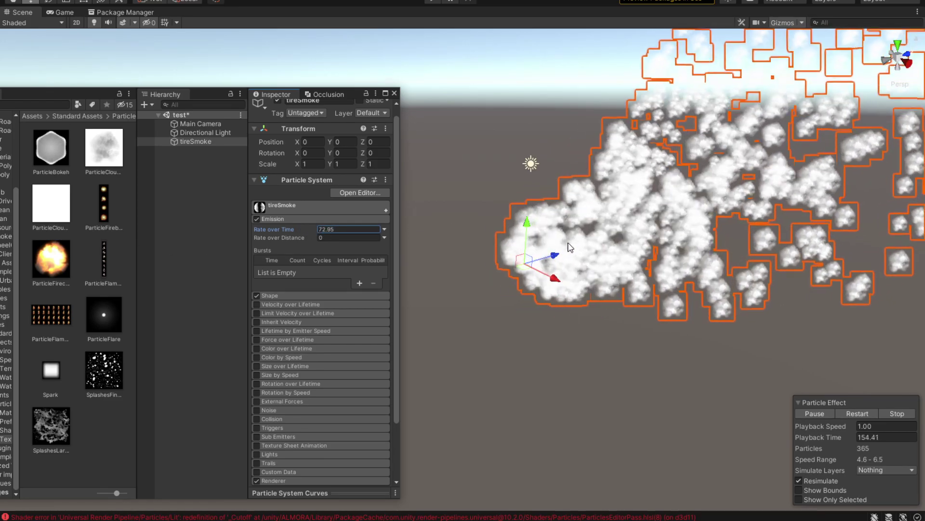
scroll(280, 412, "down", 3)
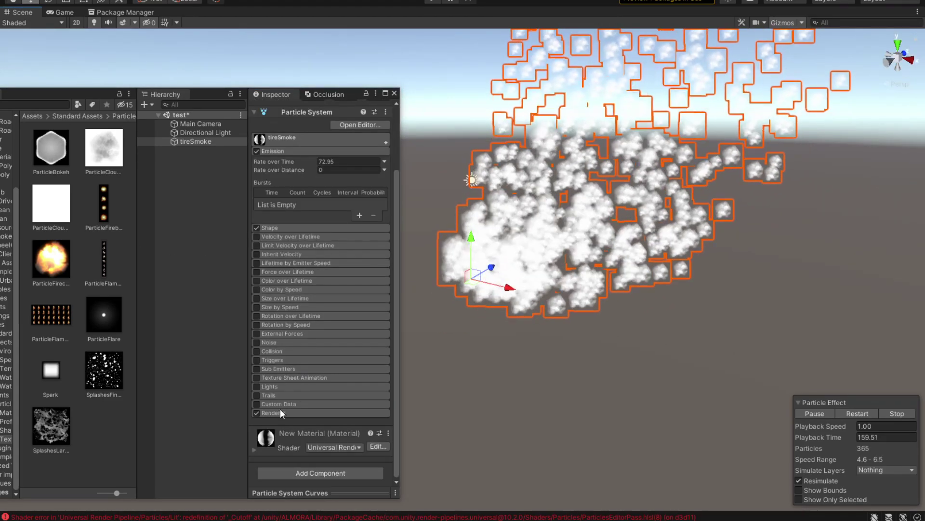
left_click(273, 410)
scroll(272, 407, "down", 8)
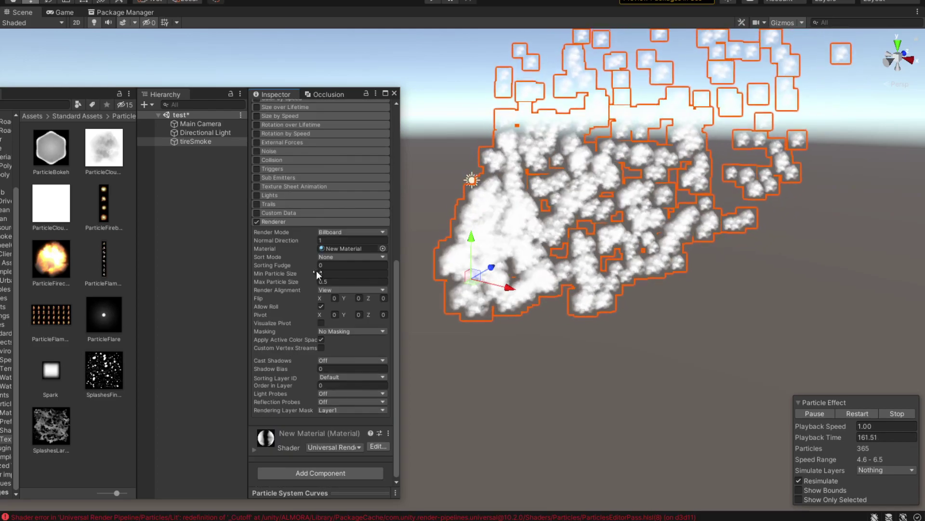
scroll(316, 275, "up", 10)
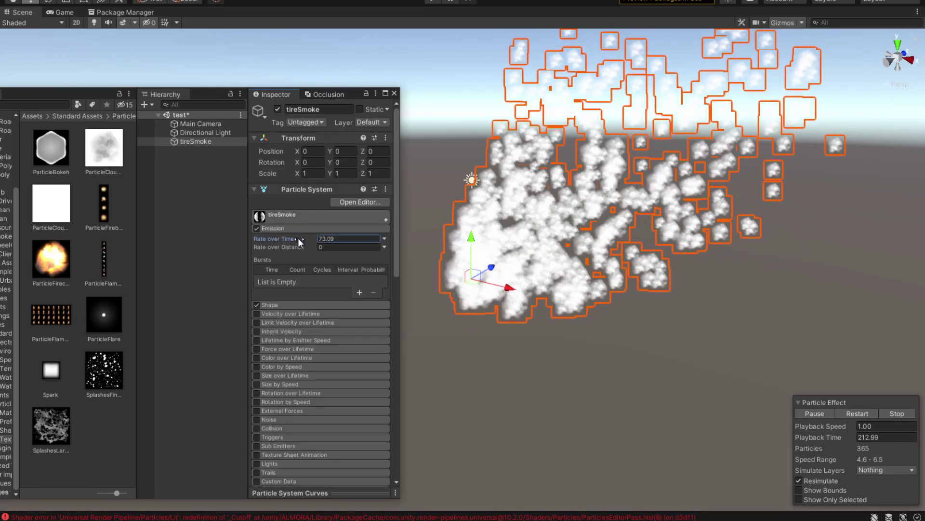
left_click_drag(297, 241, 425, 243)
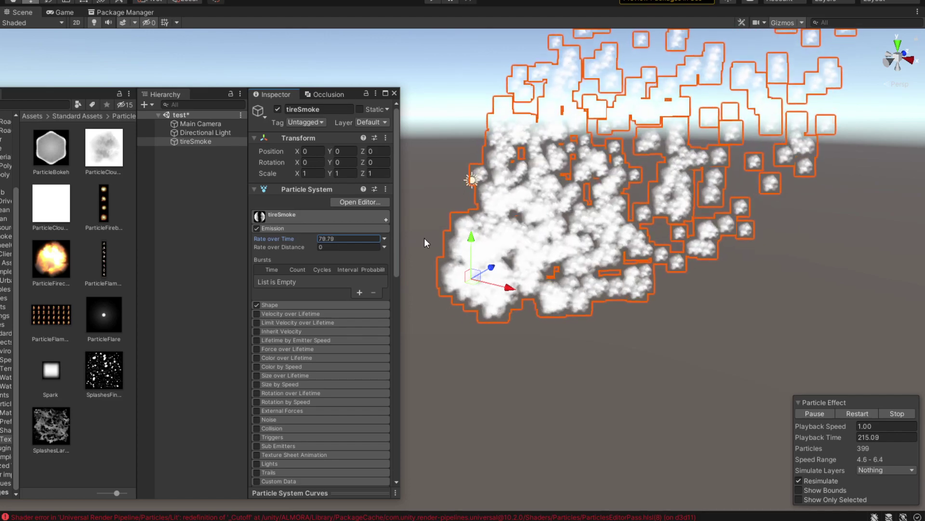
scroll(333, 241, "down", 2)
scroll(262, 224, "down", 8)
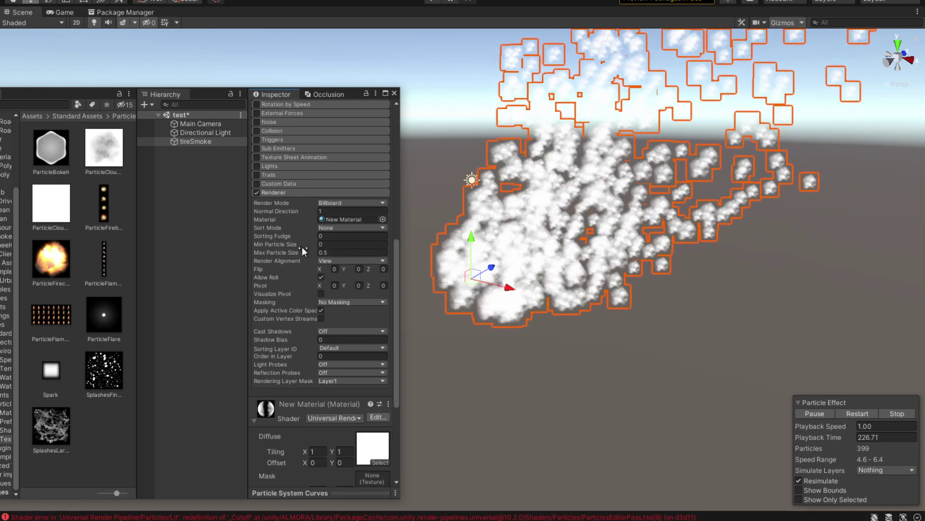
Set Renderer Min and Max Particle Size to 0.1 and 1 and inspect the merged cloud
left_click_drag(287, 244, 308, 243)
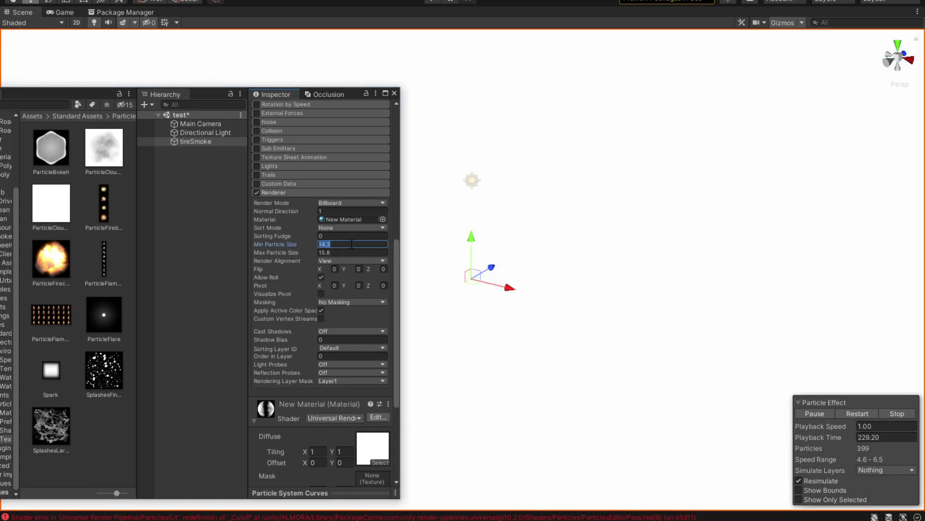
type("0.5")
key("Return")
middle_click_drag(506, 264, 634, 296)
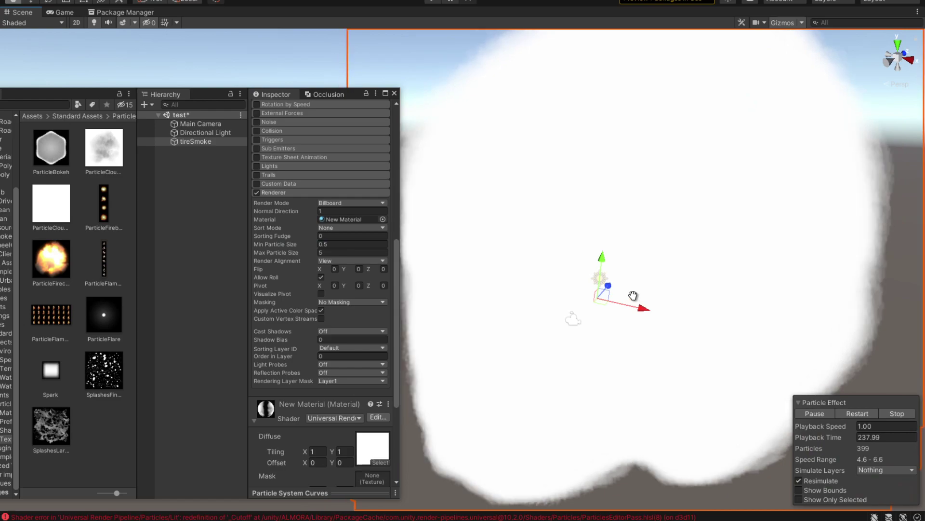
scroll(627, 266, "down", 3)
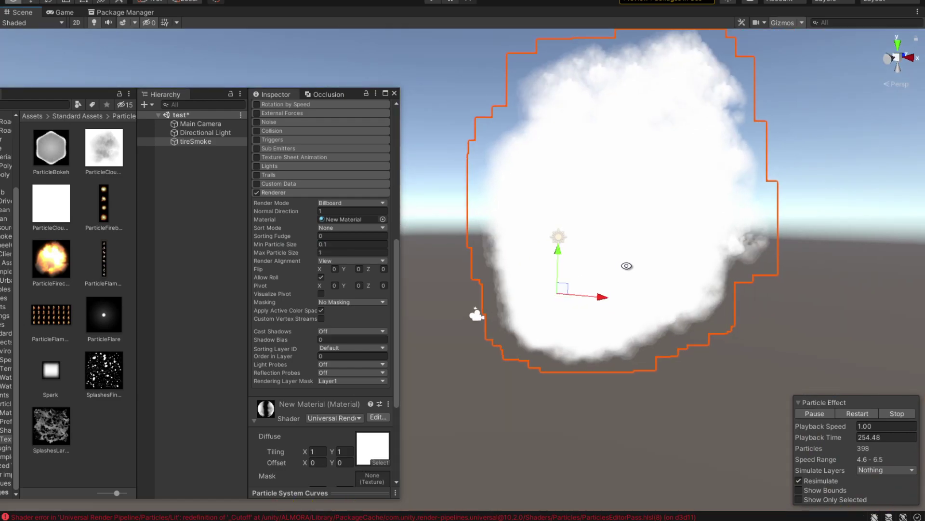
mouse_move(627, 265)
right_mouse_down()
mouse_move(486, 280)
mouse_move(735, 266)
right_mouse_up()
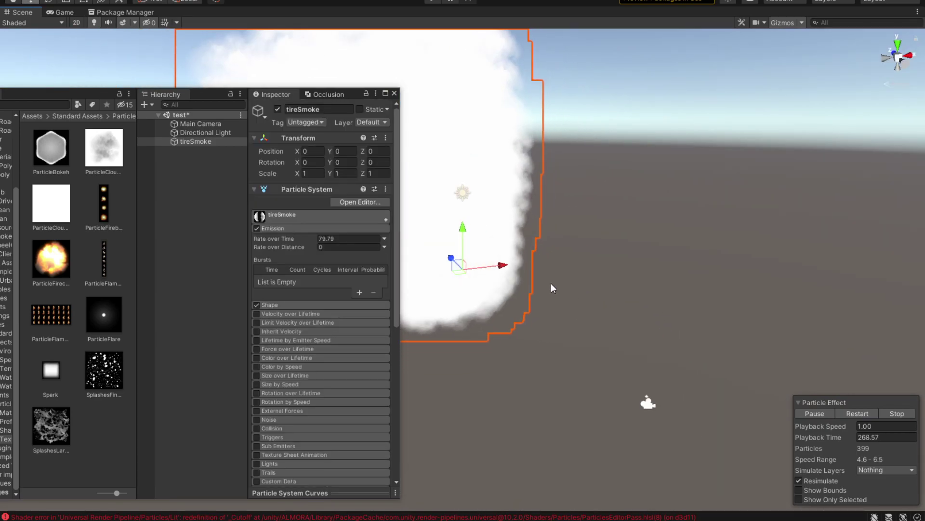
mouse_move(735, 267)
right_mouse_down()
mouse_move(469, 255)
mouse_move(673, 281)
right_mouse_up()
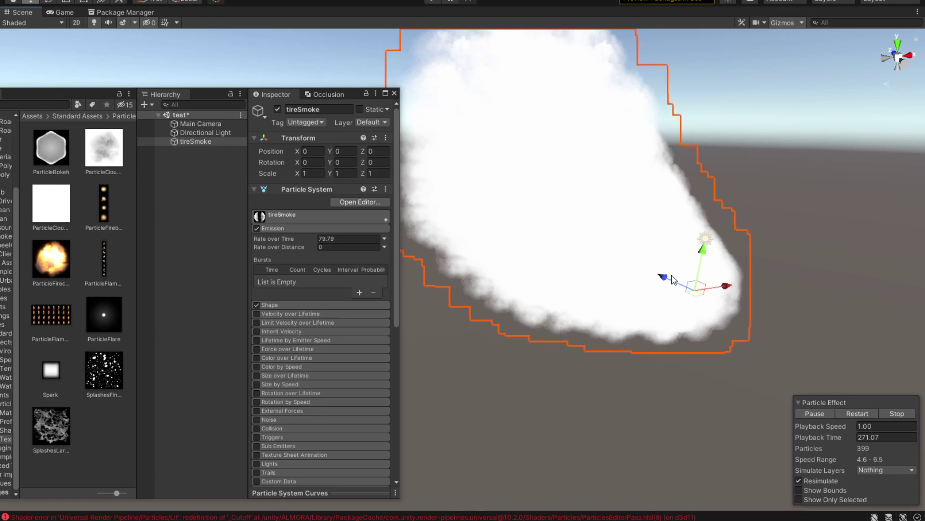
Set the main module's Gravity Modifier to -0.44 so the smoke rises
left_click(282, 214)
left_click_drag(311, 331, 315, 329)
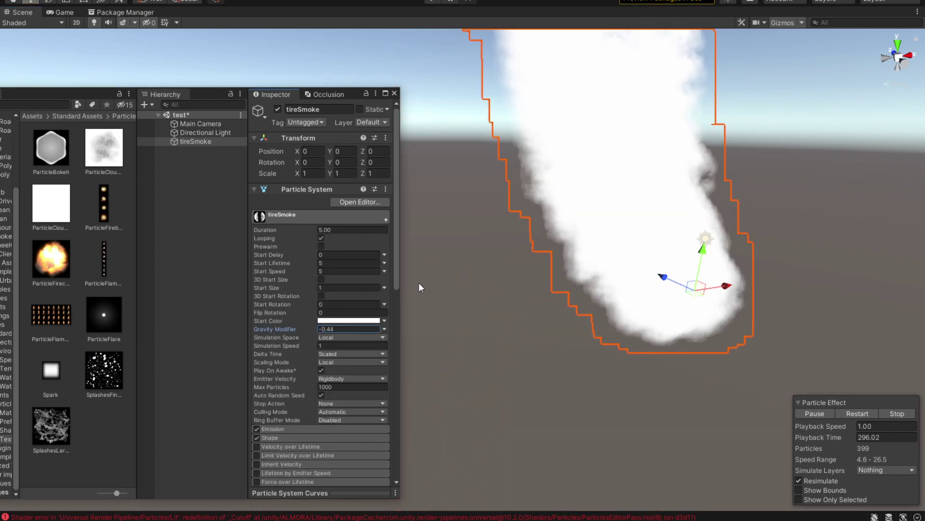
mouse_move(605, 233)
right_mouse_down()
mouse_move(522, 235)
mouse_move(502, 317)
mouse_move(695, 224)
mouse_move(654, 275)
mouse_move(625, 287)
right_mouse_up()
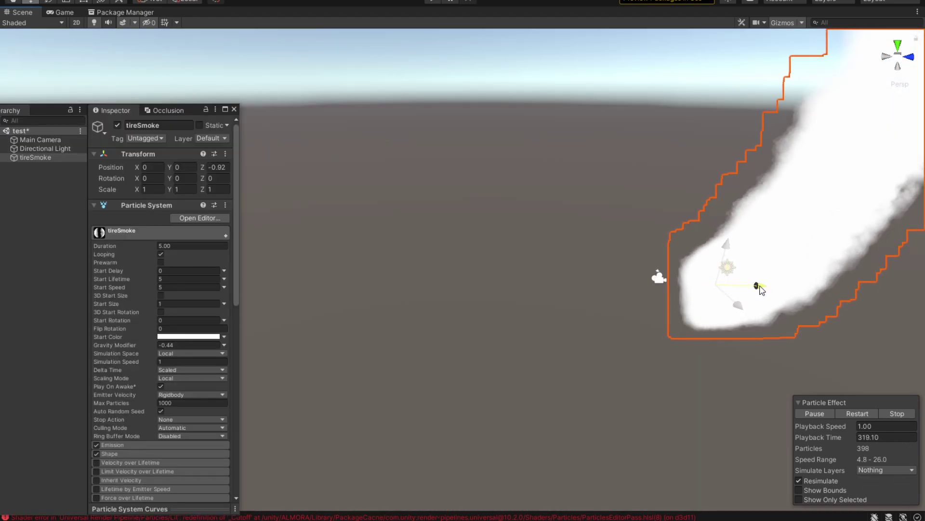
Test-move tireSmoke along Z, undo, and set Simulation Space to World to leave a trail
mouse_move(769, 288)
left_mouse_down()
mouse_move(464, 275)
mouse_move(470, 272)
left_mouse_up()
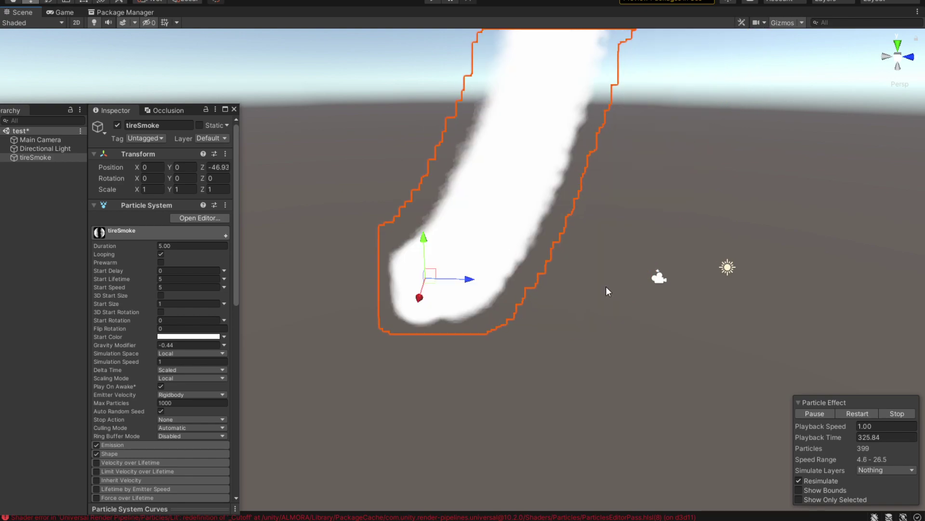
key("ctrl+z")
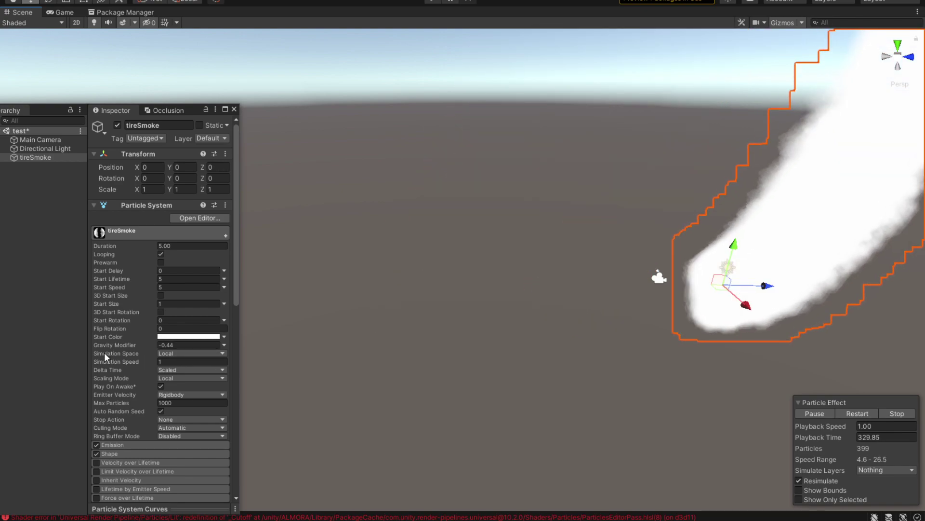
left_click(168, 353)
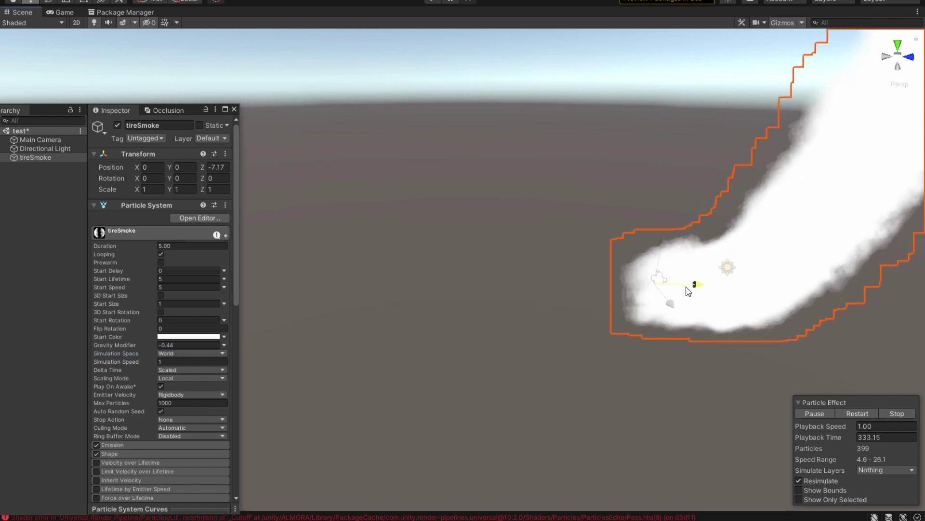
mouse_move(686, 287)
left_mouse_down()
mouse_move(427, 289)
mouse_move(862, 289)
mouse_move(547, 299)
mouse_move(402, 283)
mouse_move(839, 295)
mouse_move(427, 284)
mouse_move(826, 290)
mouse_move(409, 253)
mouse_move(596, 287)
mouse_move(395, 297)
mouse_move(569, 310)
left_mouse_up()
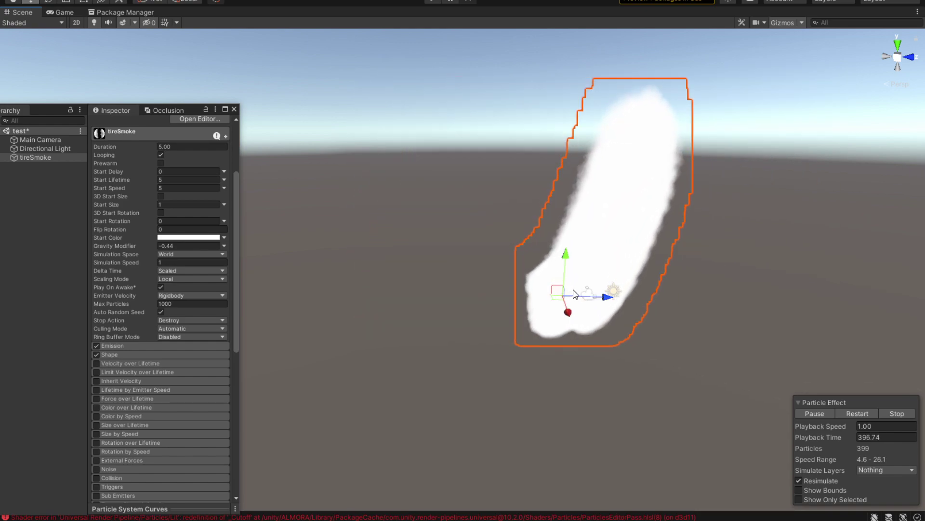
Drop the tireSmoke prefab into the Smoke field of the divo car's Car Modifier
middle_click_drag(557, 292, 587, 277)
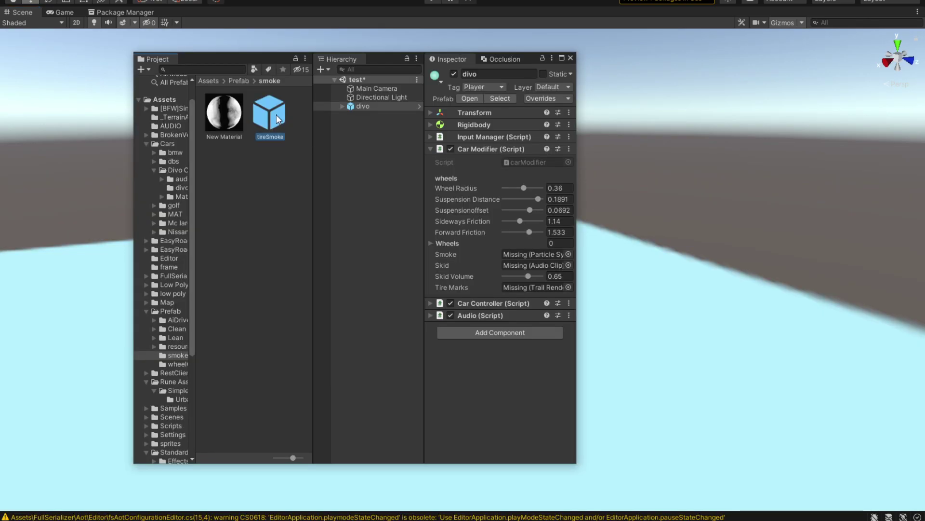
left_click_drag(276, 115, 393, 218)
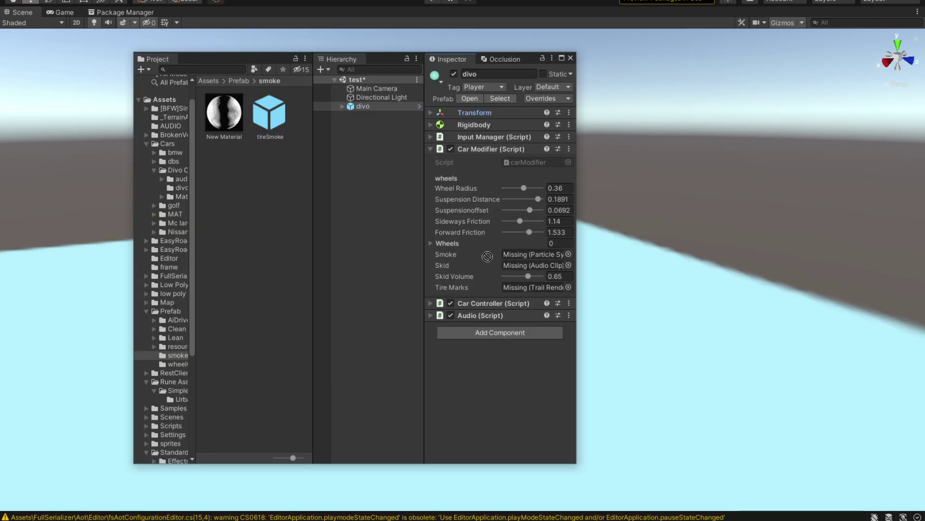
mouse_move(512, 255)
left_mouse_down()
mouse_move(531, 253)
mouse_move(520, 256)
left_mouse_up()
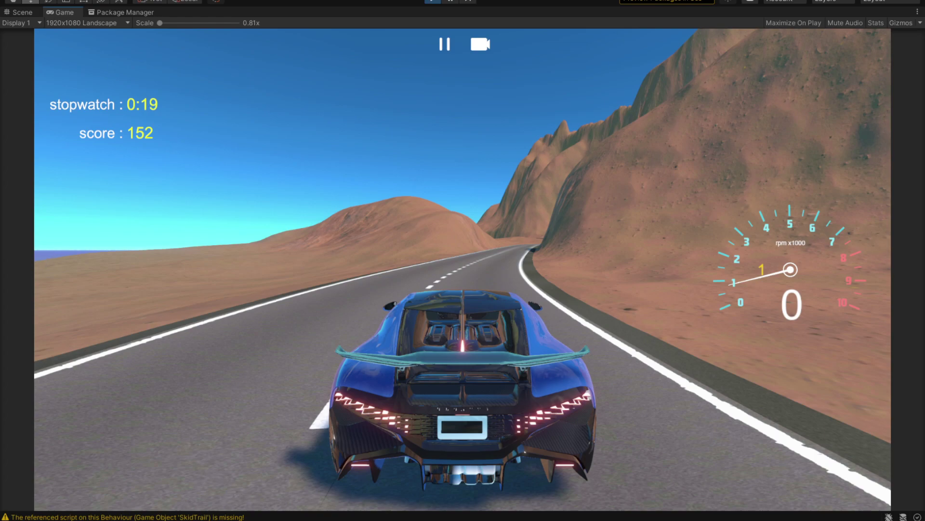
Accelerate through the bend, then brake hard to skid and turn onto the straight road
key("w")
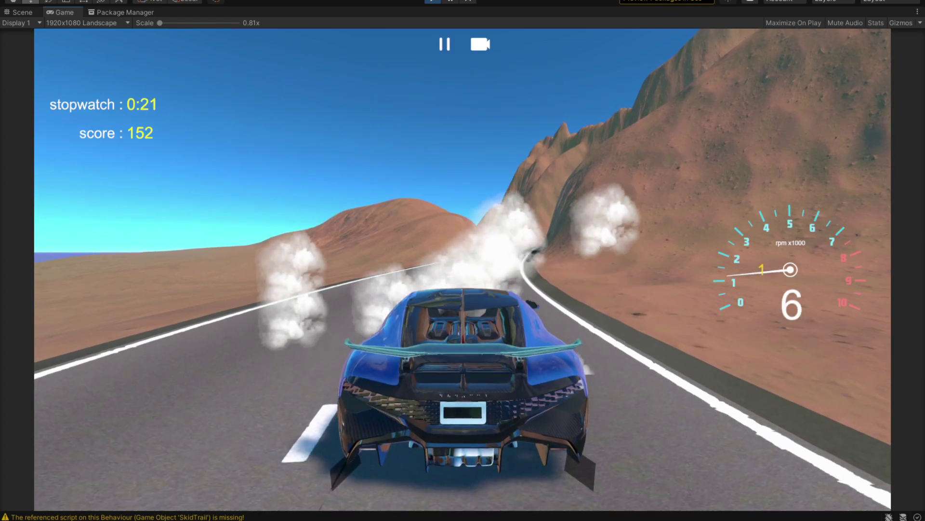
key("w")
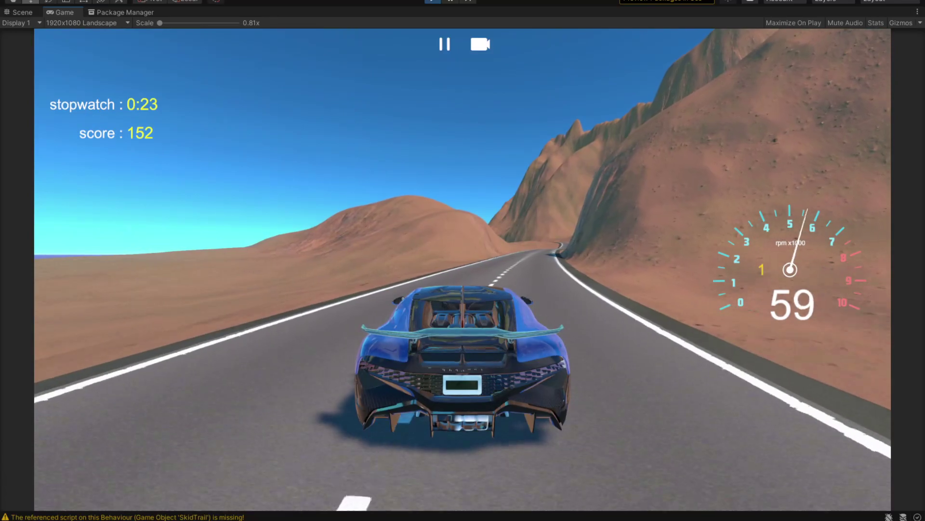
key("d")
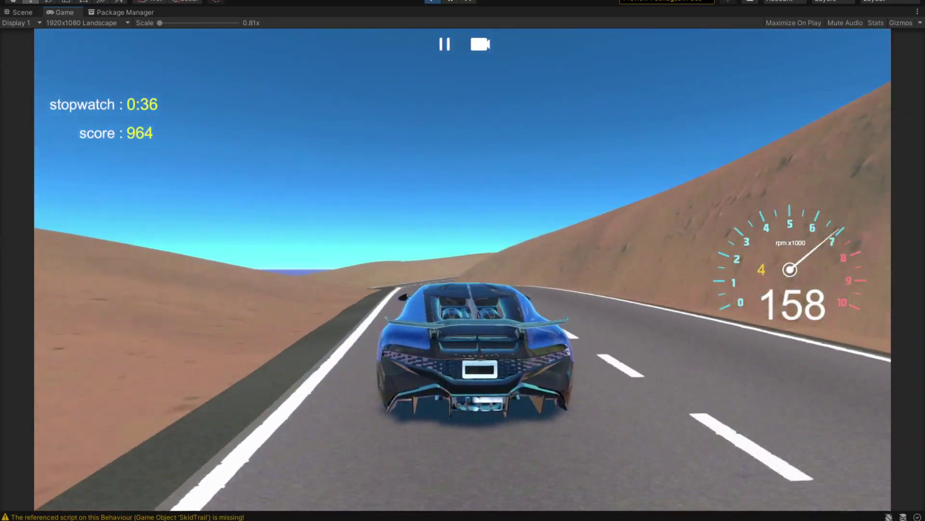
key("space")
key("space")
key("a")
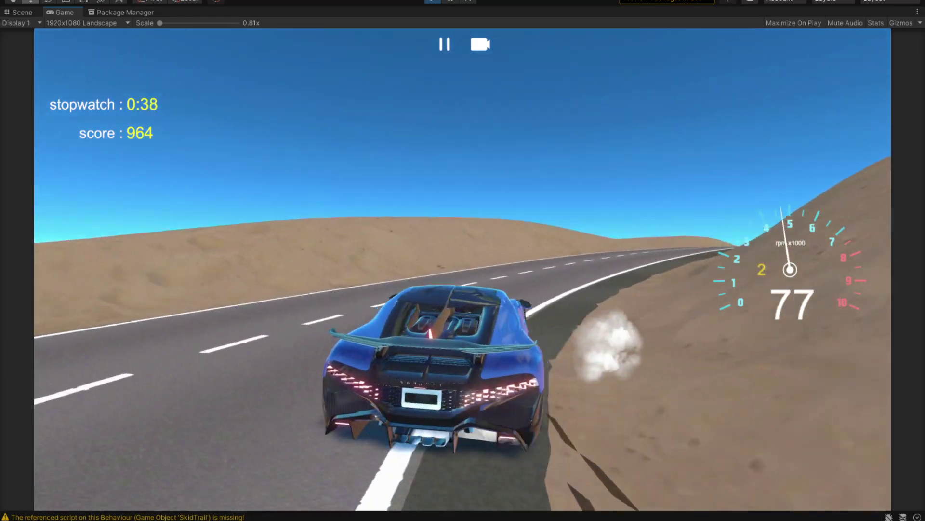
key("w")
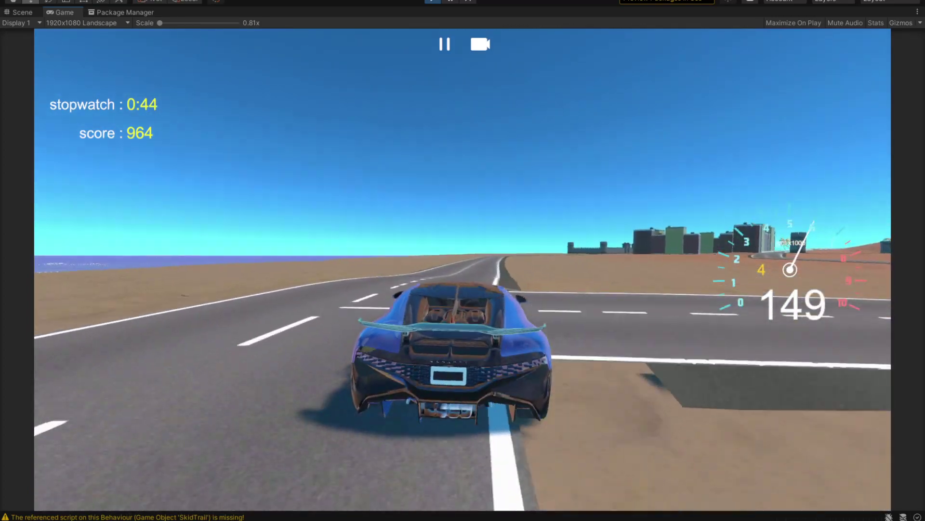
Weave across the road beside the castle wall, then brake into a smoky right drift
key("d")
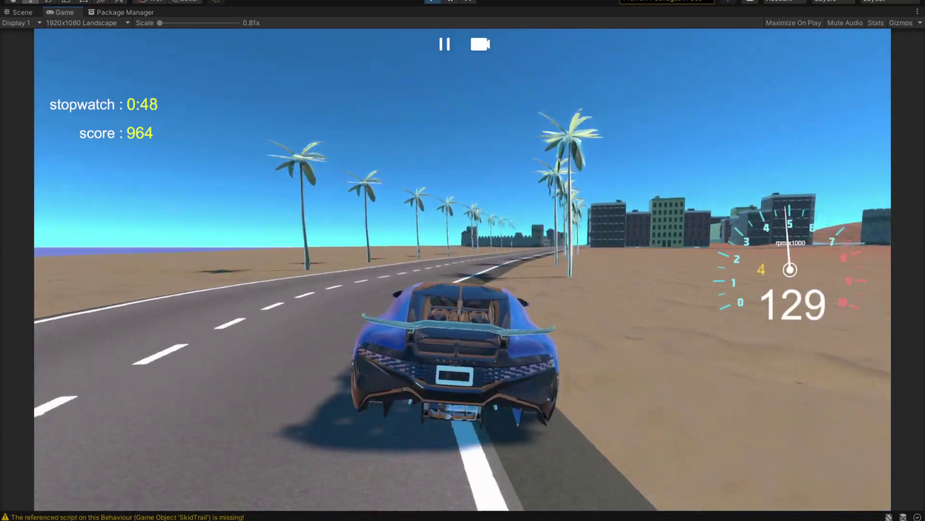
key("d")
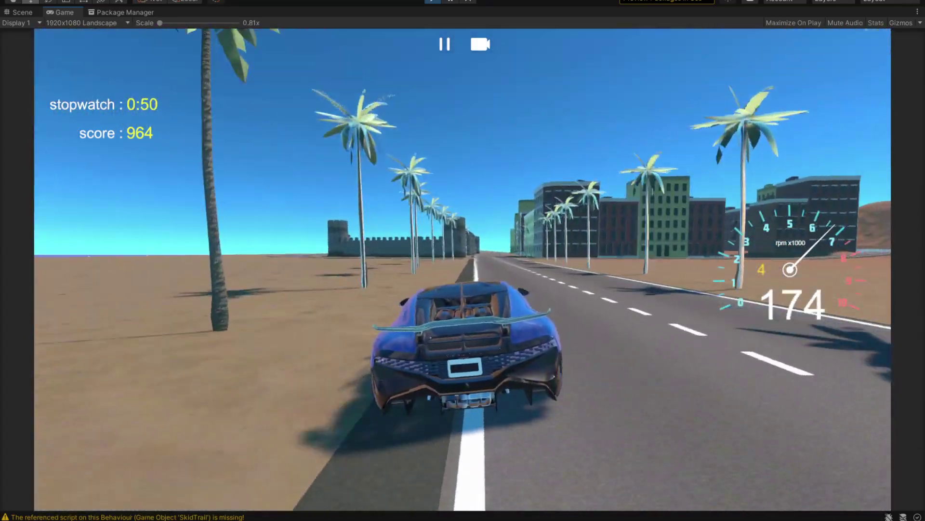
key("a")
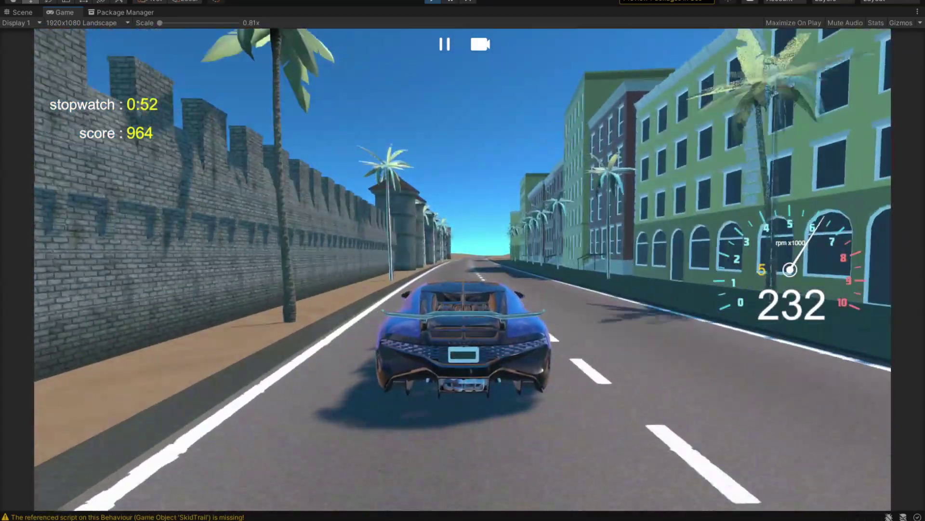
key("s")
key("d")
key("space")
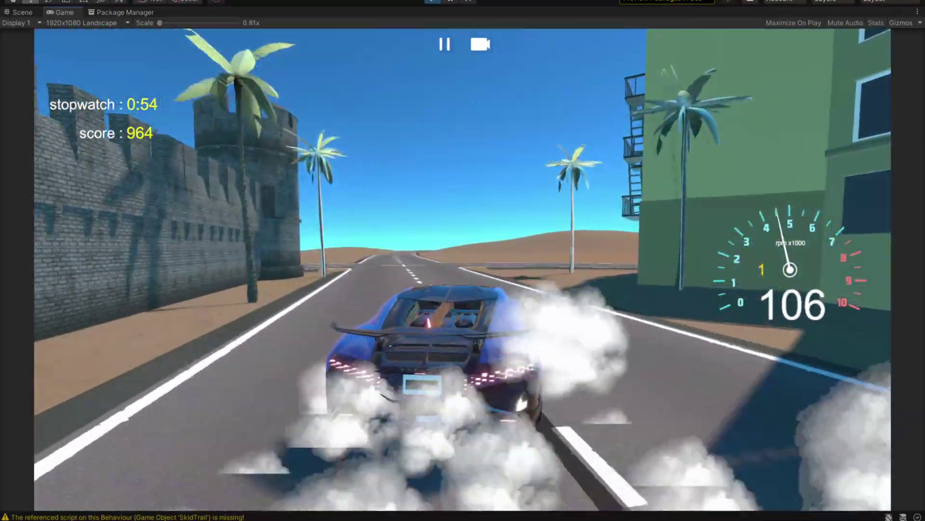
Drift left through the tyre smoke, spin to a stop, and accelerate onto the straight road
key("a")
key("w")
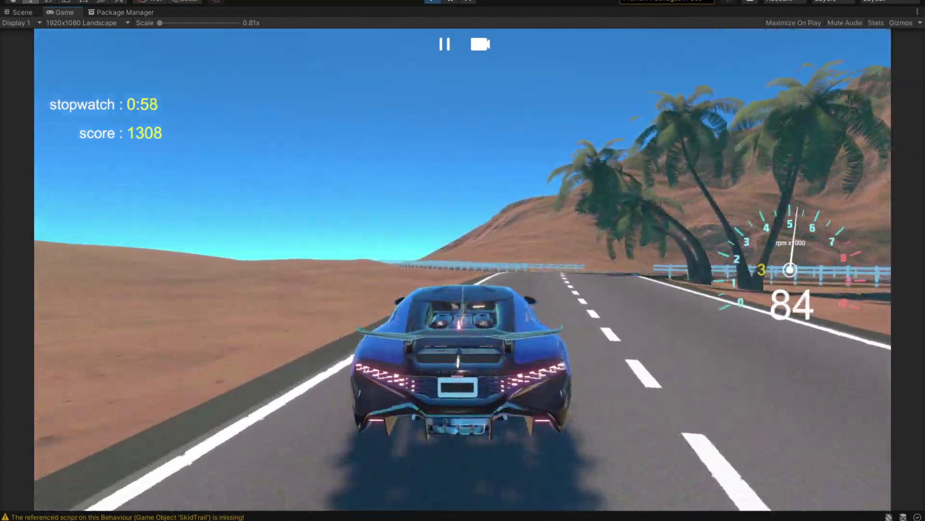
key("a")
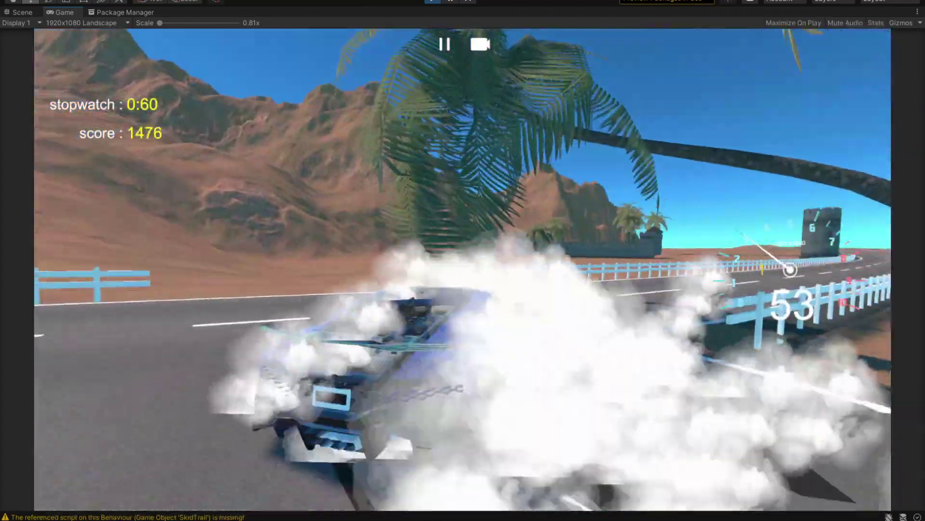
key("a")
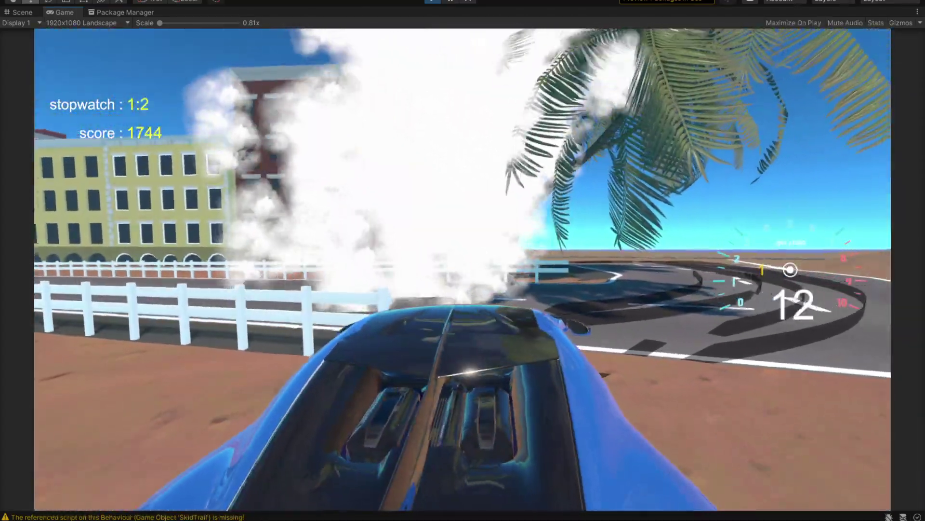
key("w")
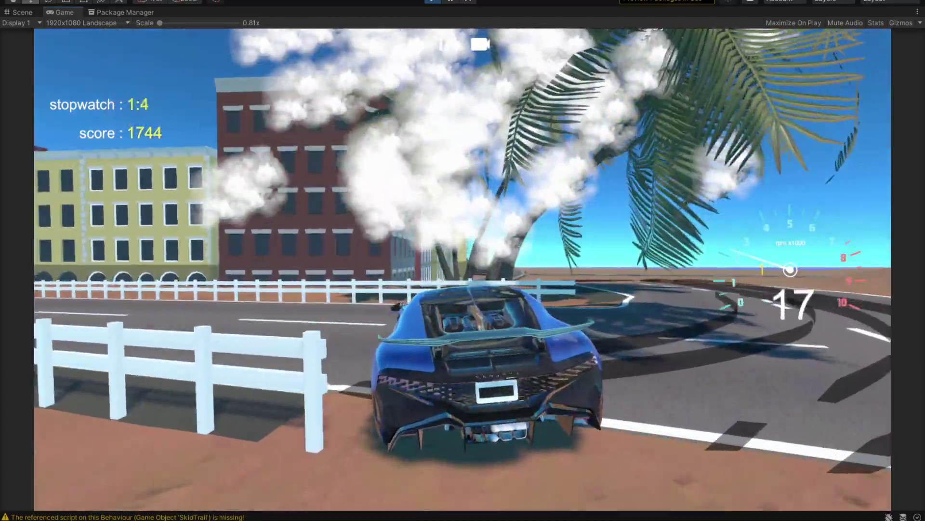
key("w")
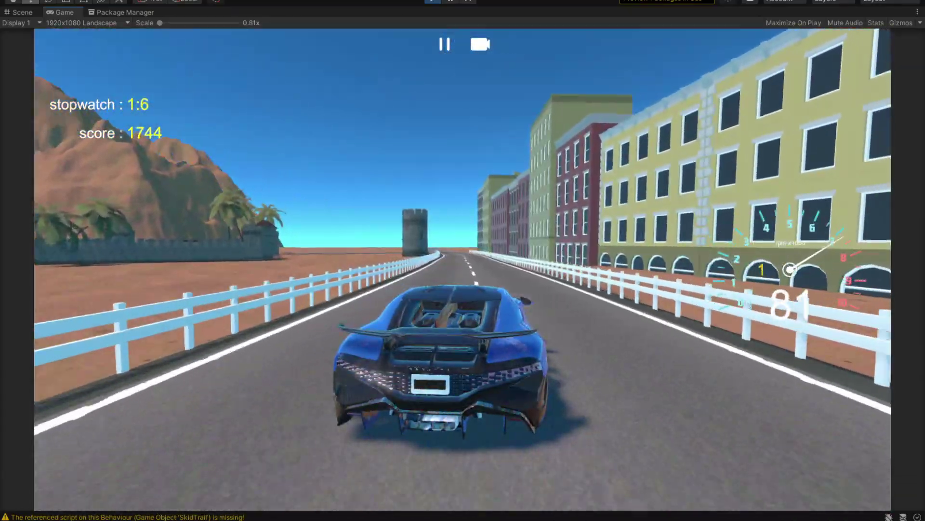